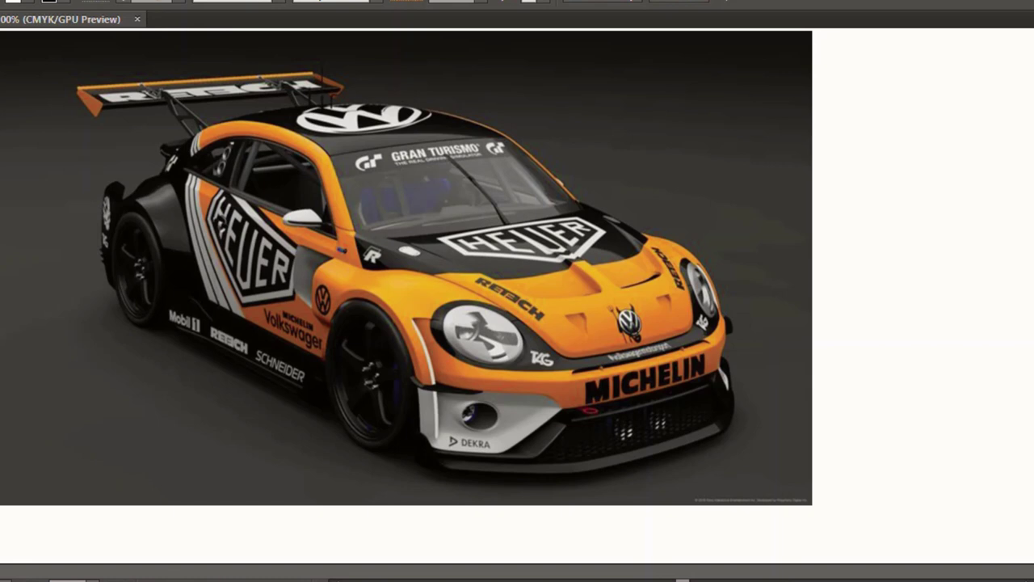
Trace the curved front wheel-arch edge with the Pen tool, undoing a stray long handle
{"action": "left_click", "coordinate": [417, 378]}
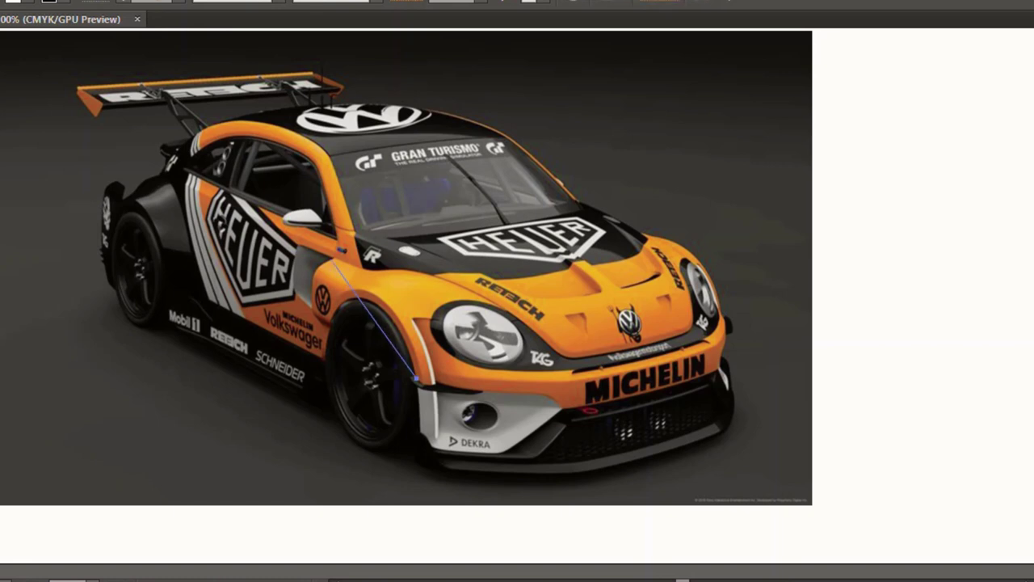
{"action": "left_click_drag", "start_coordinate": [417, 378], "coordinate": [430, 408]}
{"action": "left_click_drag", "start_coordinate": [364, 270], "coordinate": [408, 305]}
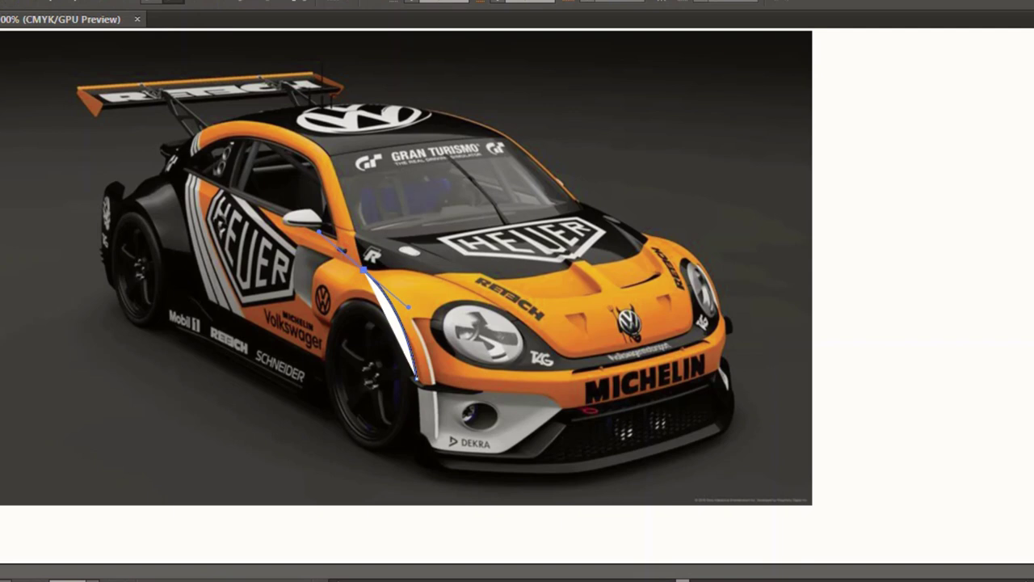
{"action": "left_click_drag", "start_coordinate": [319, 232], "coordinate": [121, 67]}
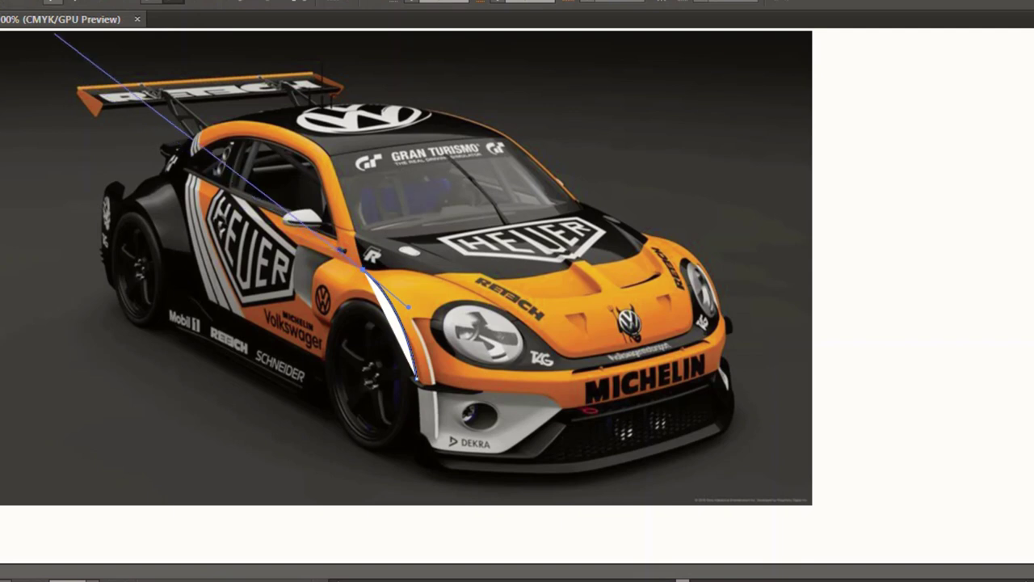
{"action": "key", "text": "ctrl+z"}
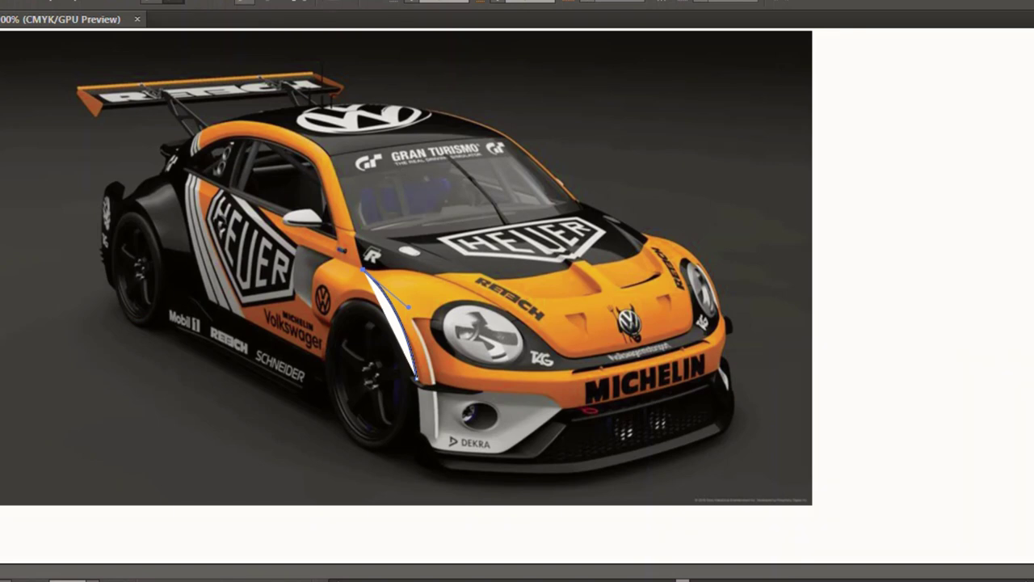
Set the wheel-arch path's fill to None, then resume the path from its top anchor
{"action": "key", "text": "v"}
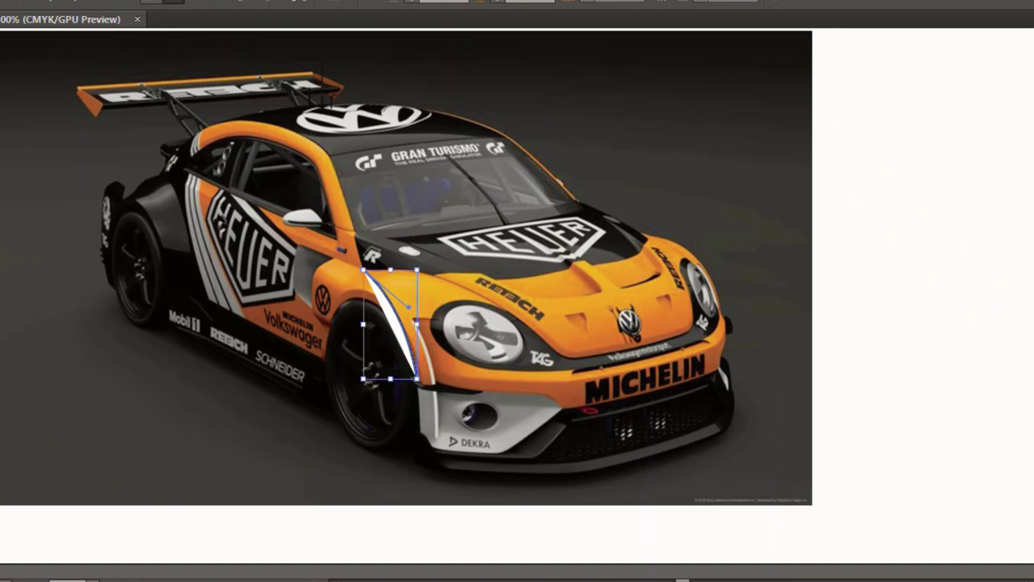
{"action": "key", "text": "ctrl+shift+a"}
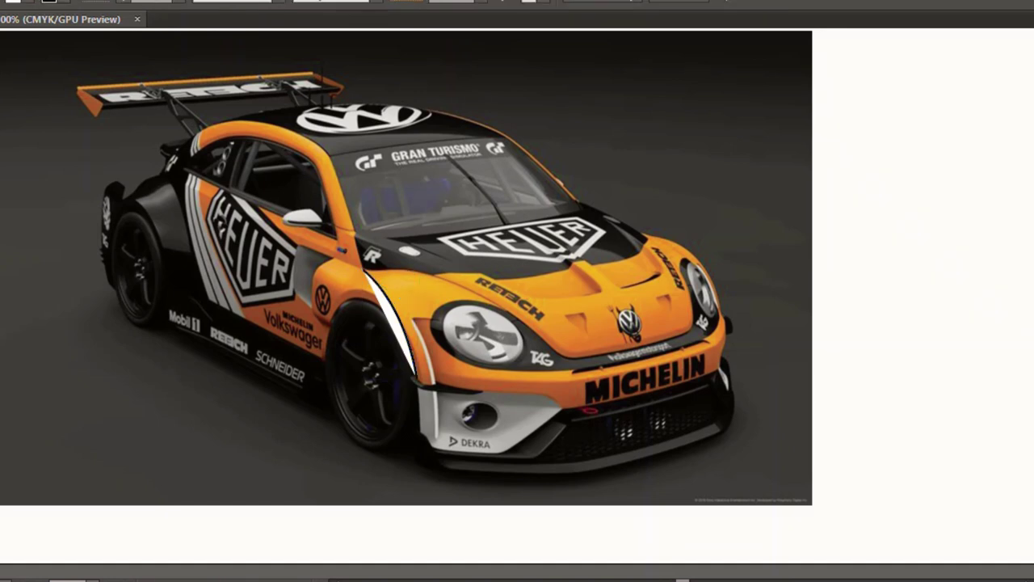
{"action": "left_click", "coordinate": [391, 323]}
{"action": "left_click", "coordinate": [50, 3]}
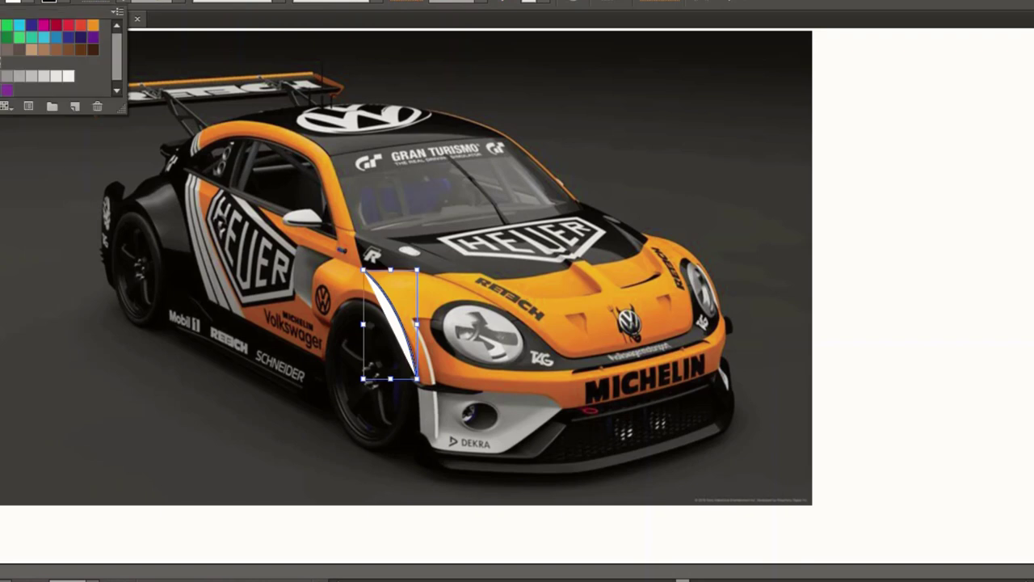
{"action": "left_click", "coordinate": [7, 16]}
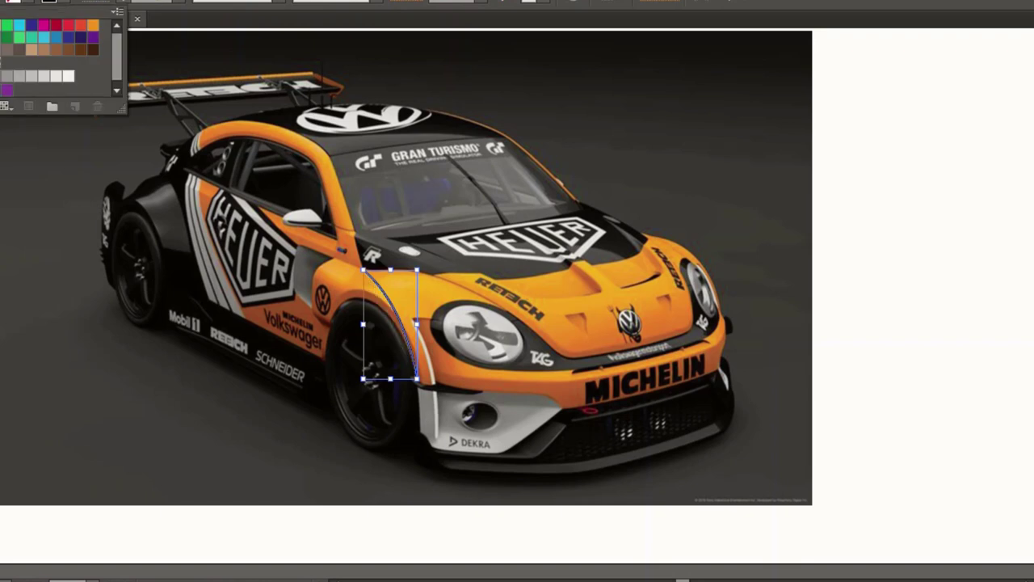
{"action": "key", "text": "Escape"}
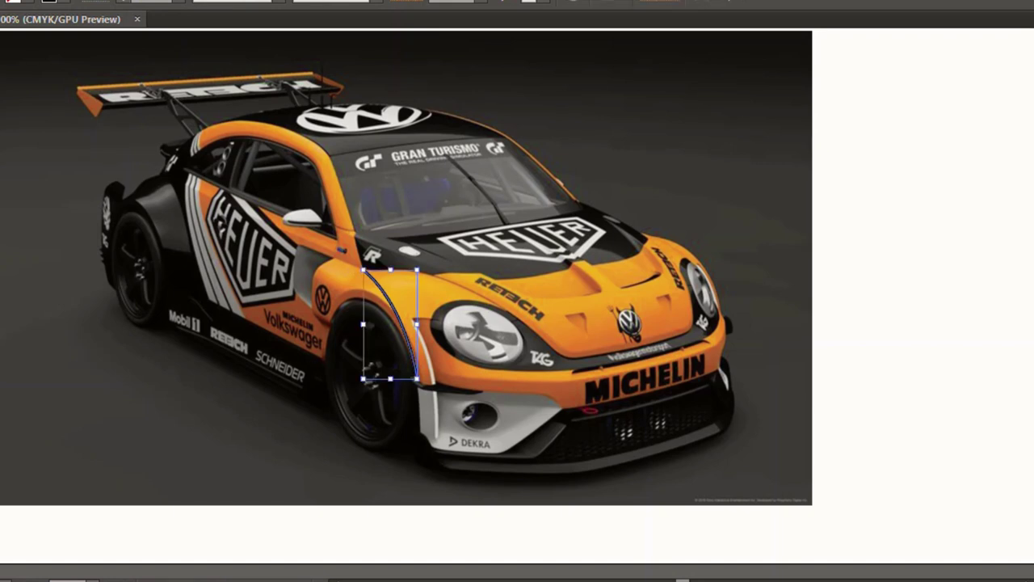
{"action": "key", "text": "a"}
{"action": "left_click", "coordinate": [364, 269]}
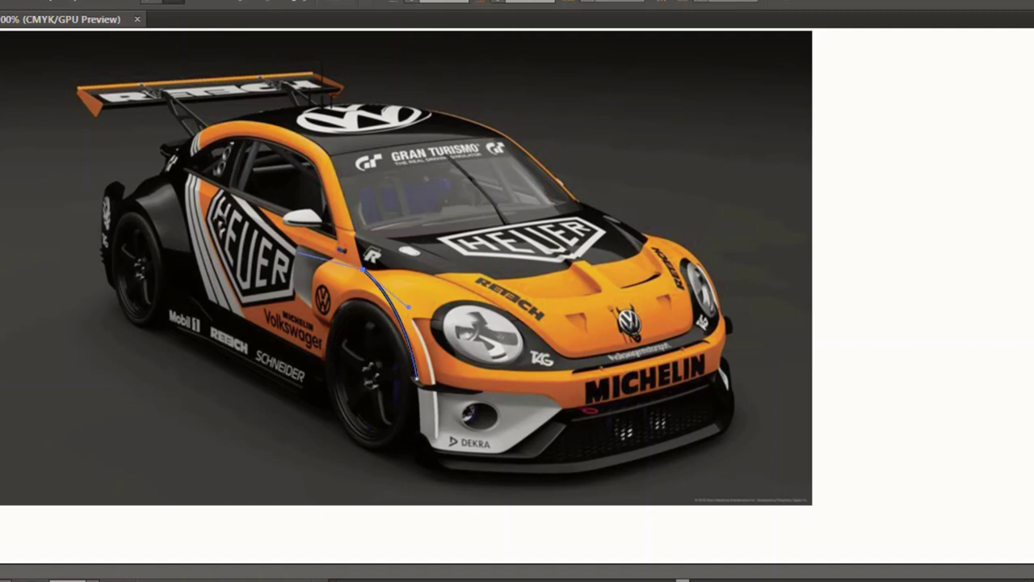
Extend the path up the windshield pillar, over the roof to the rear, and back to the side mirror
{"action": "left_click_drag", "start_coordinate": [364, 269], "coordinate": [409, 305]}
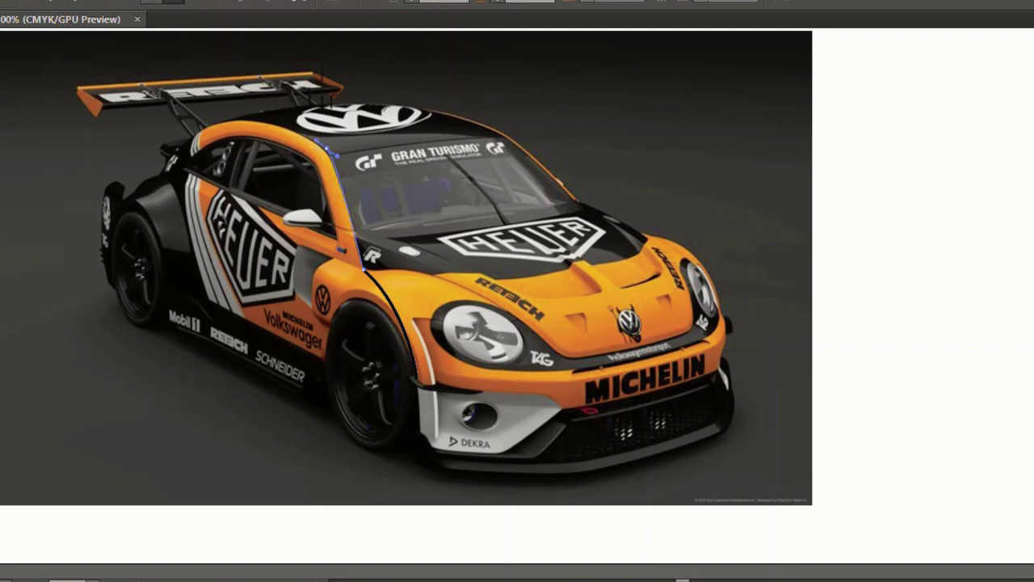
{"action": "left_click", "coordinate": [316, 142]}
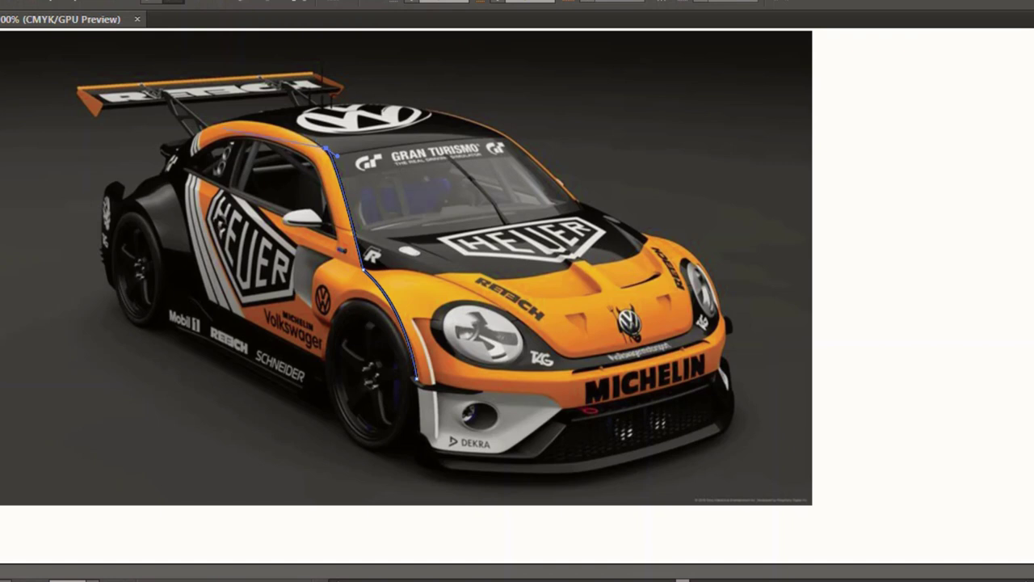
{"action": "mouse_move", "coordinate": [319, 145]}
{"action": "left_mouse_down"}
{"action": "mouse_move", "coordinate": [175, 150]}
{"action": "mouse_move", "coordinate": [149, 200]}
{"action": "mouse_move", "coordinate": [80, 238]}
{"action": "left_mouse_up"}
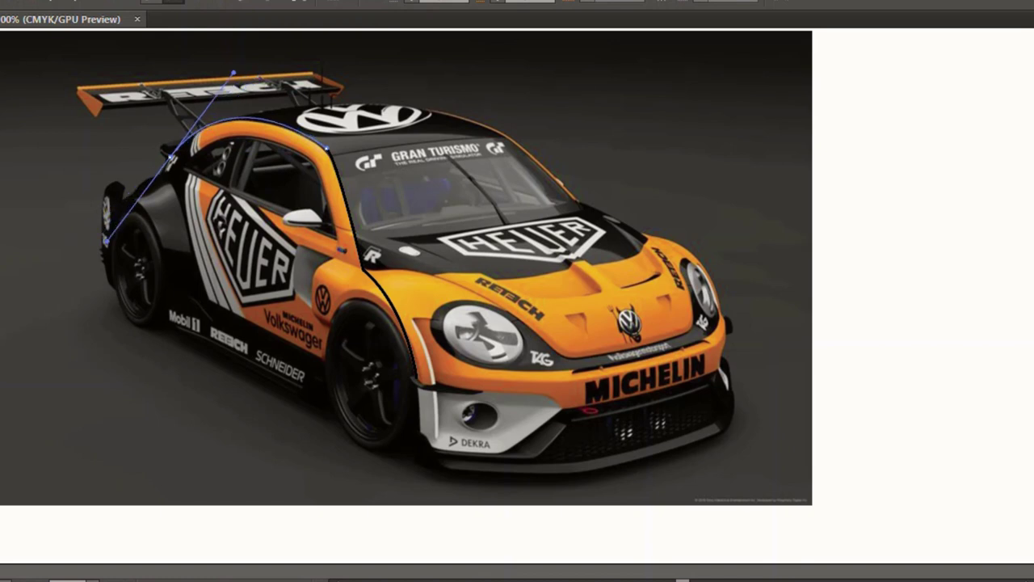
{"action": "left_click_drag", "start_coordinate": [80, 238], "coordinate": [114, 234]}
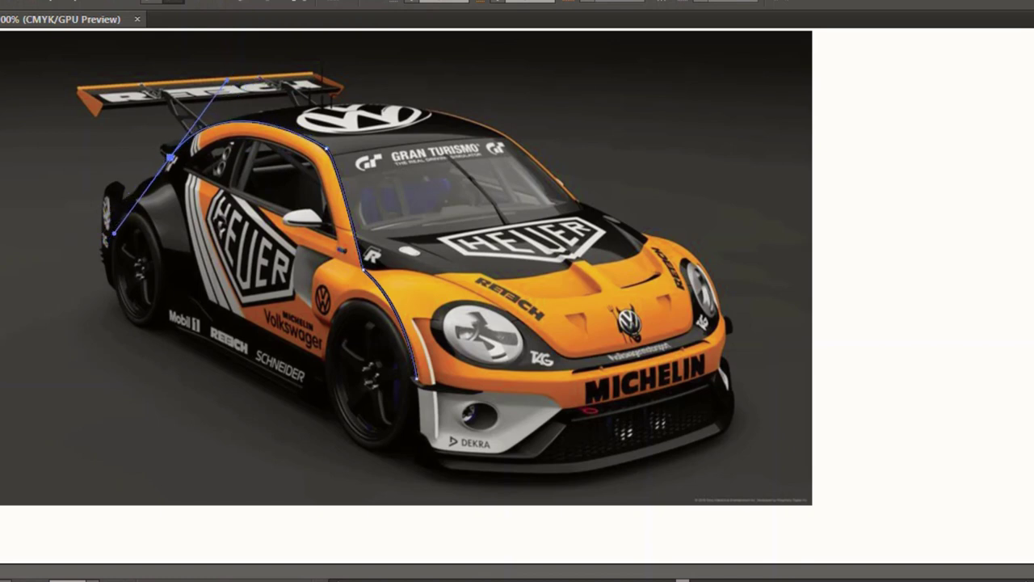
{"action": "left_click", "coordinate": [171, 159]}
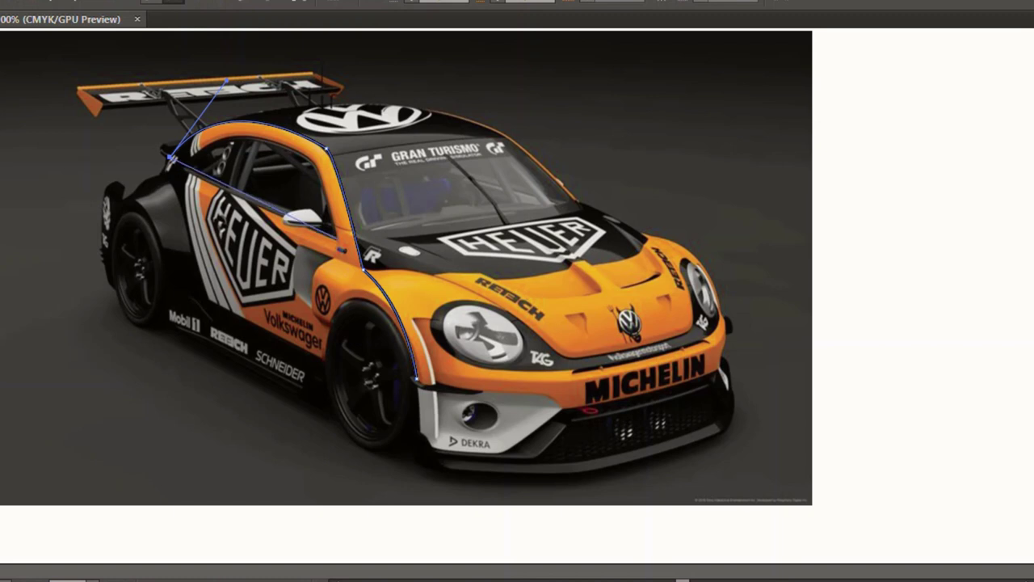
{"action": "left_click", "coordinate": [333, 236]}
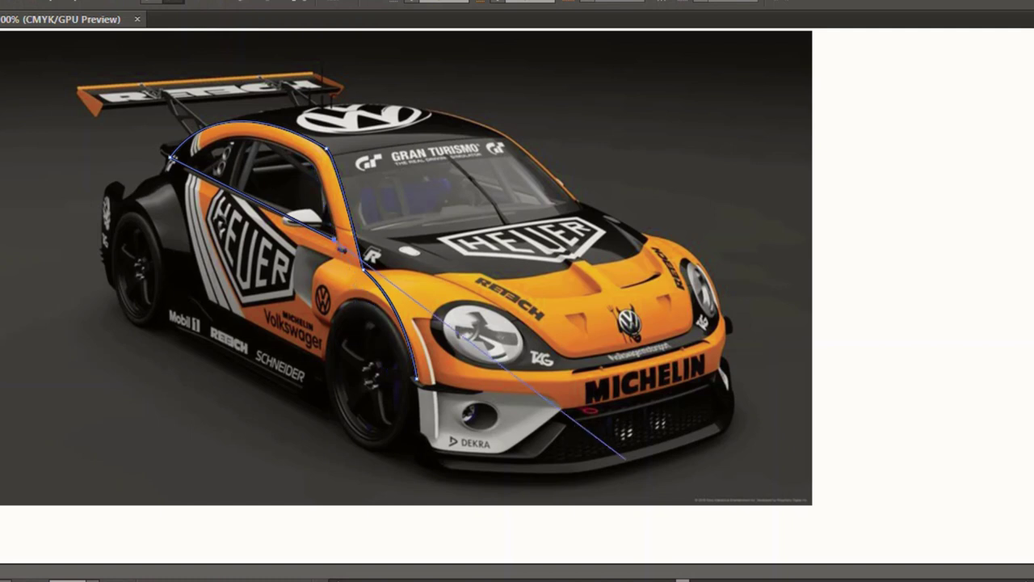
{"action": "key", "text": "v"}
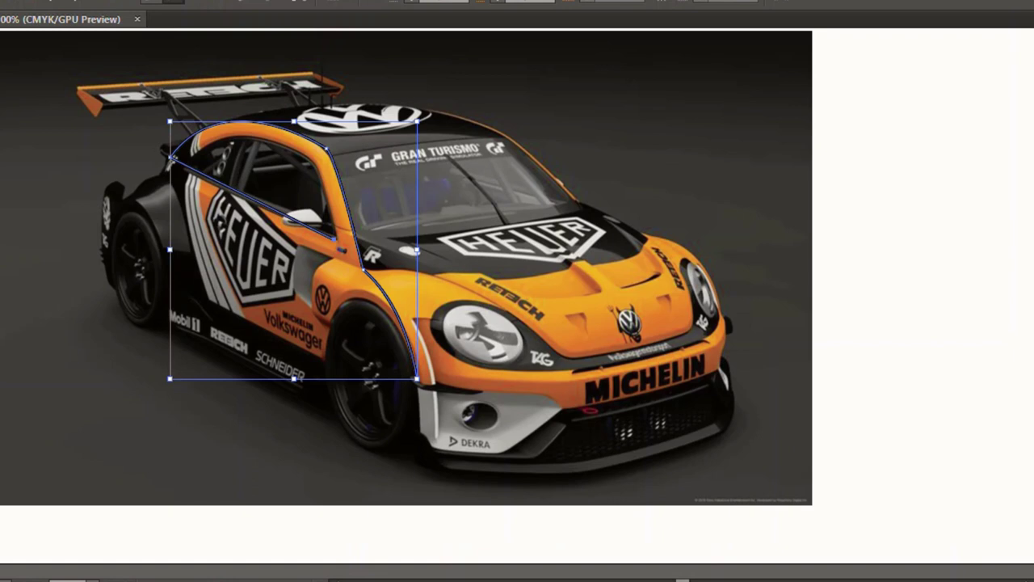
{"action": "key", "text": "a"}
{"action": "key", "text": "v"}
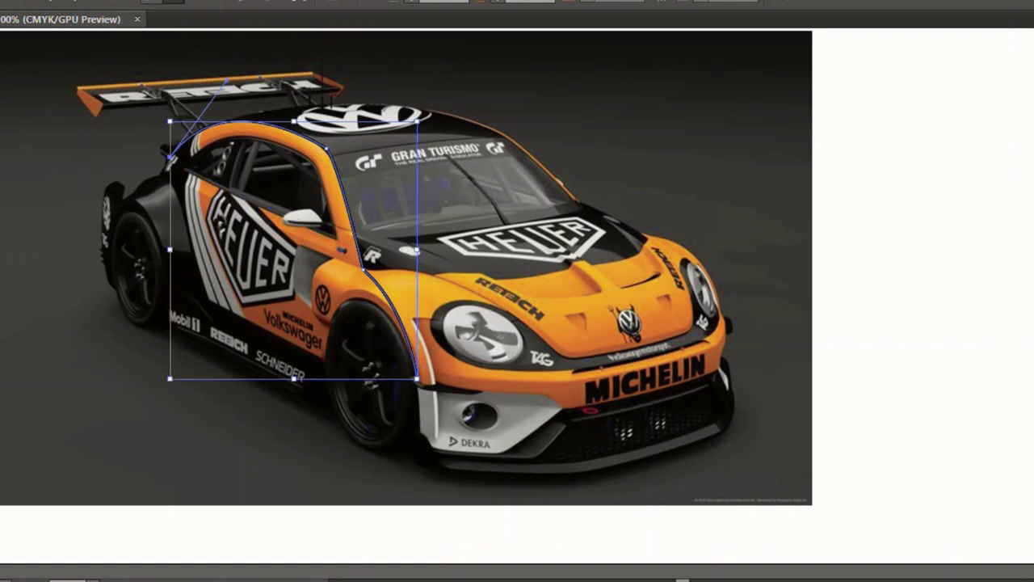
{"action": "key", "text": "a"}
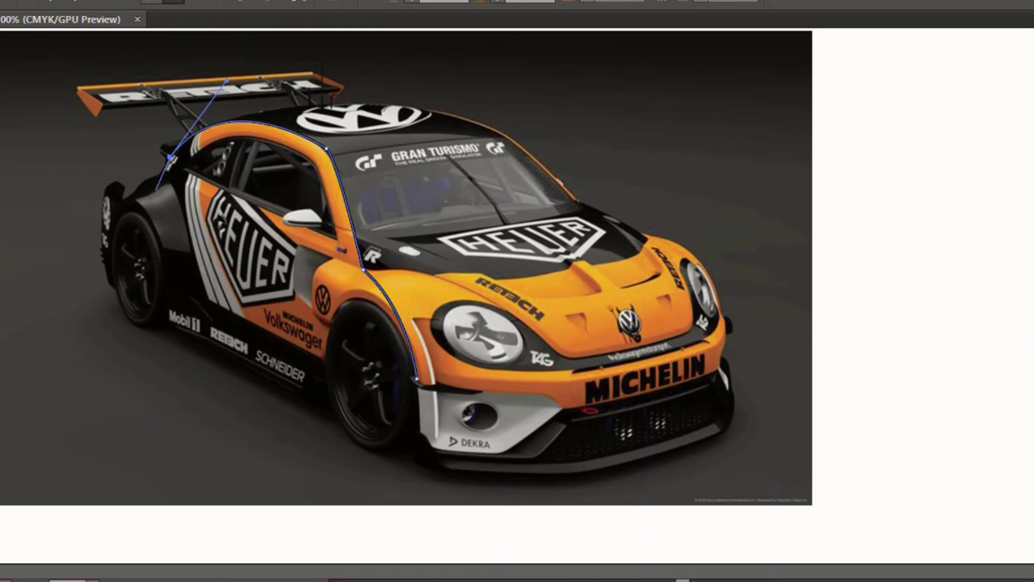
Trace the side-window top from the rear-roof anchor to the side mirror
{"action": "mouse_move", "coordinate": [171, 161]}
{"action": "left_mouse_down"}
{"action": "mouse_move", "coordinate": [255, 198]}
{"action": "mouse_move", "coordinate": [197, 181]}
{"action": "left_mouse_up"}
{"action": "mouse_move", "coordinate": [180, 171]}
{"action": "left_mouse_down"}
{"action": "mouse_move", "coordinate": [242, 212]}
{"action": "mouse_move", "coordinate": [232, 194]}
{"action": "mouse_move", "coordinate": [276, 213]}
{"action": "left_mouse_up"}
{"action": "left_click", "coordinate": [242, 200], "text": "ctrl"}
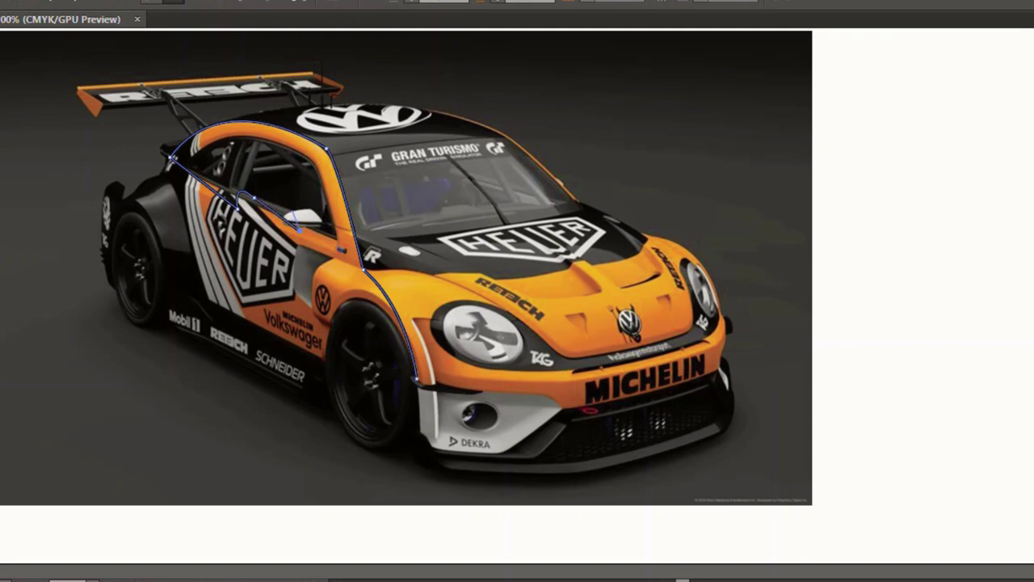
{"action": "left_click", "coordinate": [296, 219]}
{"action": "left_click_drag", "start_coordinate": [299, 230], "coordinate": [328, 228]}
{"action": "left_click", "coordinate": [309, 220], "text": "ctrl"}
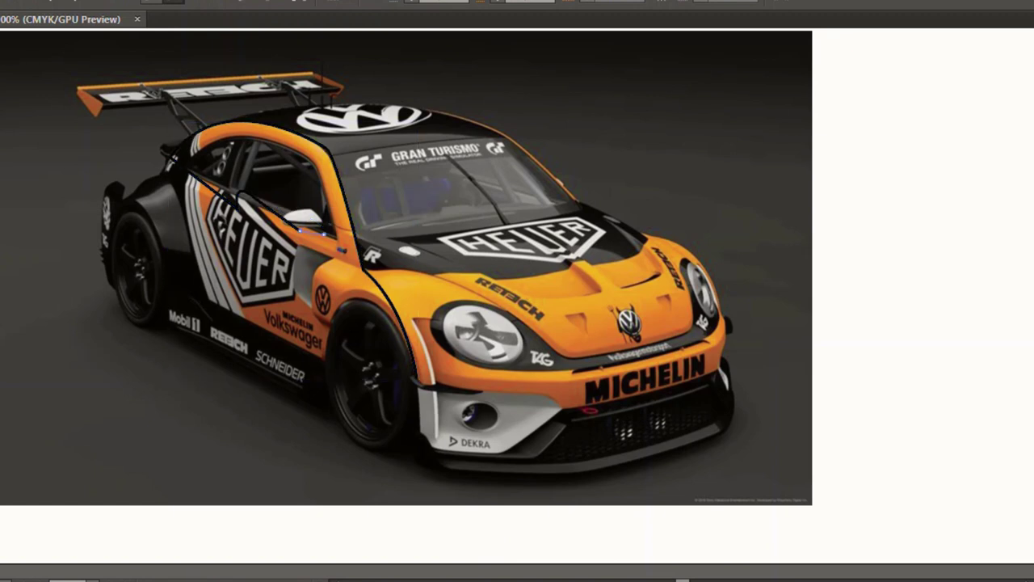
Continue from the mirror anchor down the fender and close the outline at the wheel arch
{"action": "left_click_drag", "start_coordinate": [332, 239], "coordinate": [280, 197]}
{"action": "left_click", "coordinate": [324, 232]}
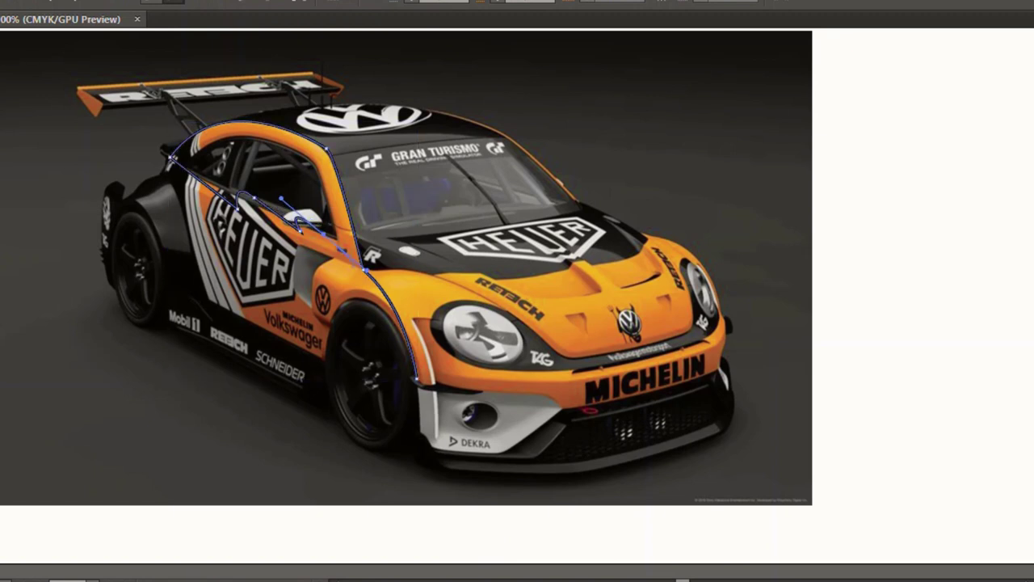
{"action": "left_click", "coordinate": [324, 233]}
{"action": "left_click", "coordinate": [324, 234]}
{"action": "left_click_drag", "start_coordinate": [416, 379], "coordinate": [362, 348]}
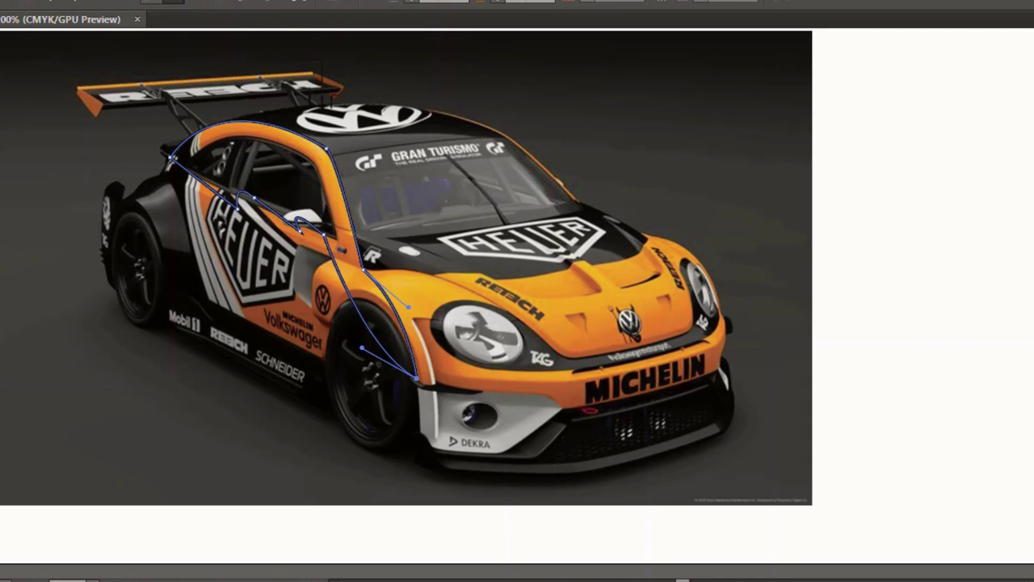
Start a new hood outline along the windshield base, around the front corner and across the bumper
{"action": "key", "text": "ctrl+shift+a"}
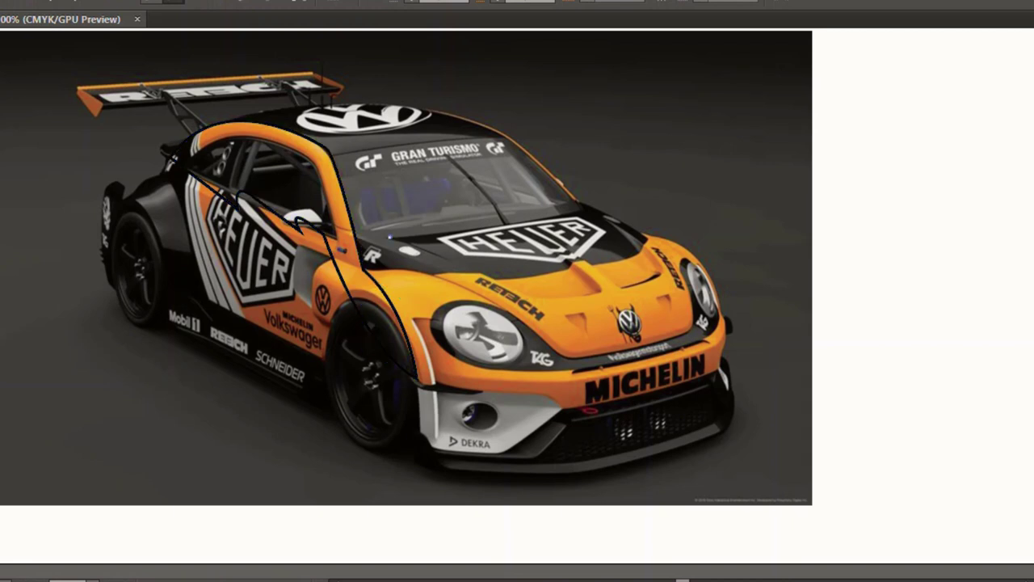
{"action": "left_click_drag", "start_coordinate": [390, 237], "coordinate": [585, 204]}
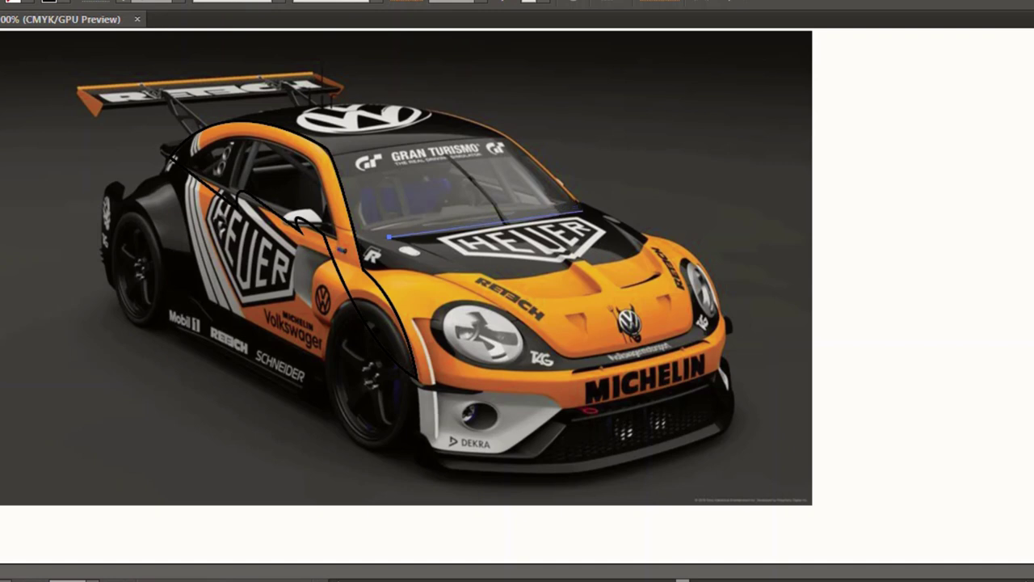
{"action": "left_click", "coordinate": [582, 211]}
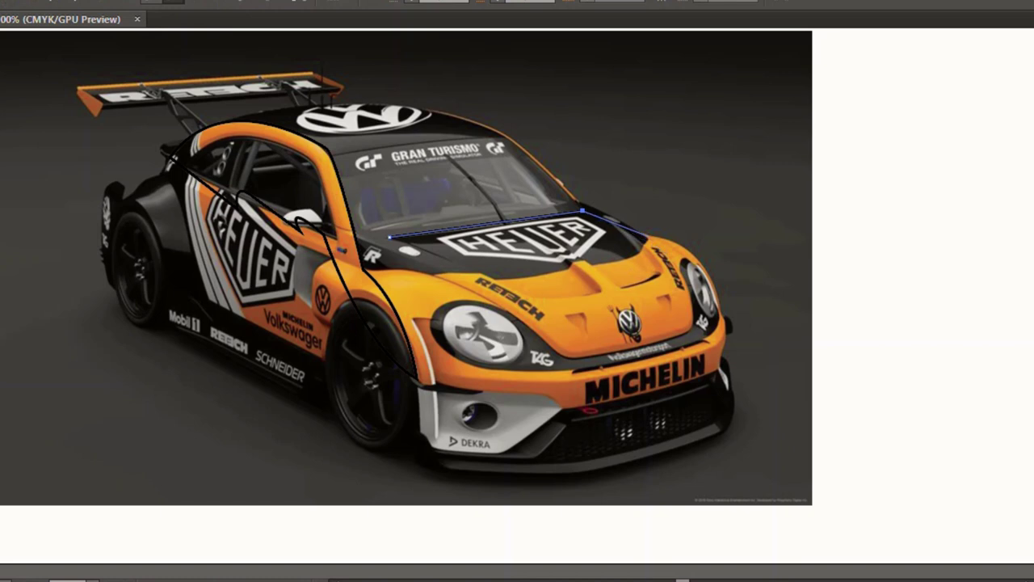
{"action": "left_click", "coordinate": [649, 239]}
{"action": "left_click_drag", "start_coordinate": [721, 315], "coordinate": [727, 391]}
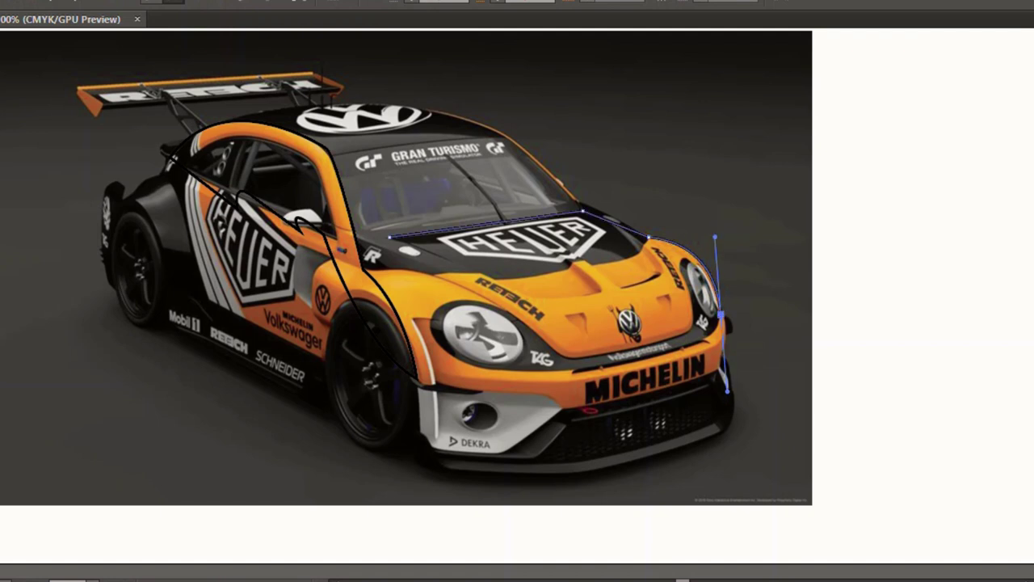
{"action": "left_click", "coordinate": [722, 316]}
{"action": "left_click_drag", "start_coordinate": [436, 382], "coordinate": [569, 443]}
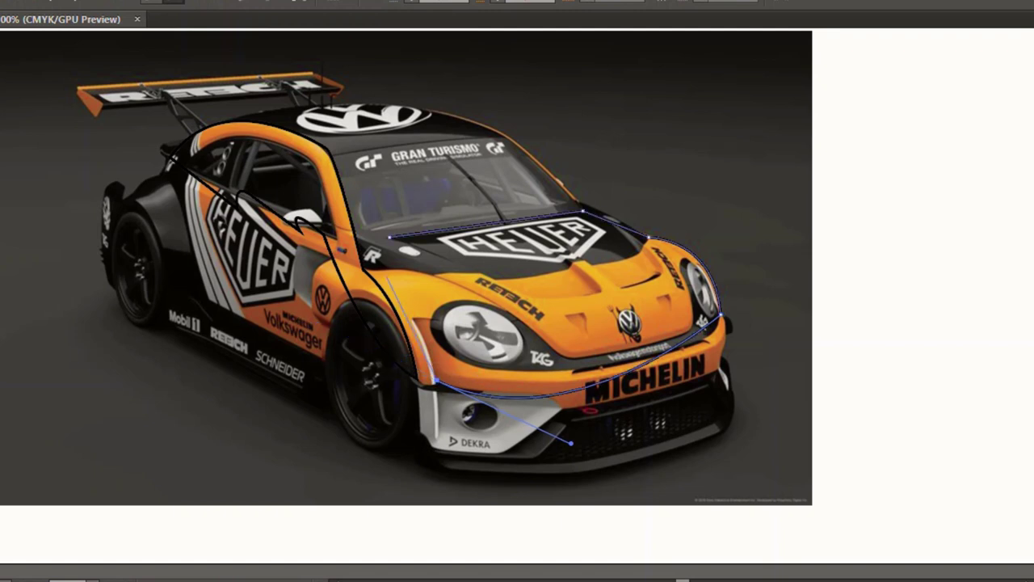
Curve the hood outline up the fender edge, close it, and pull its left corner near the arch
{"action": "left_click_drag", "start_coordinate": [372, 257], "coordinate": [365, 244]}
{"action": "left_click", "coordinate": [373, 263], "text": "ctrl"}
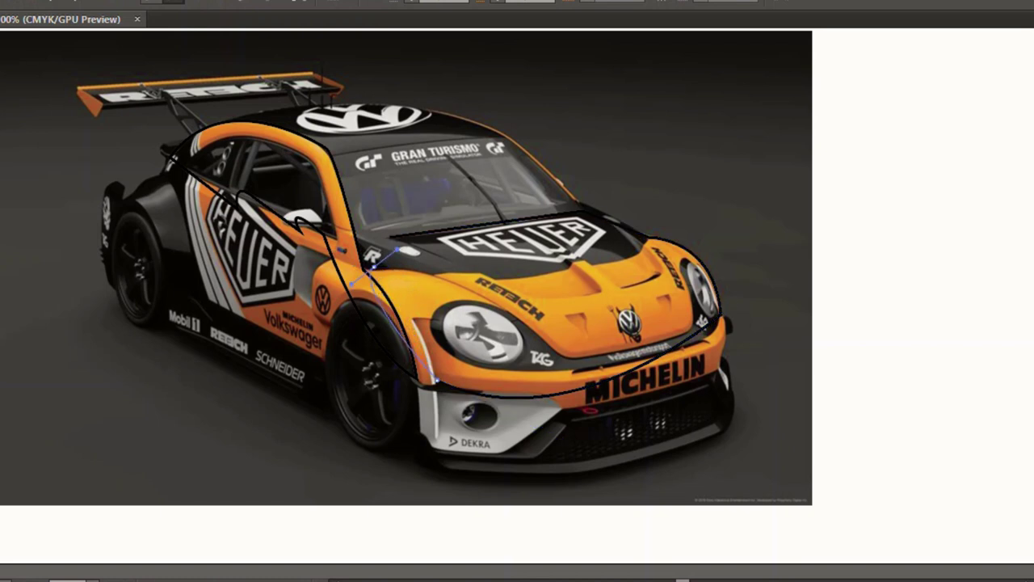
{"action": "left_click_drag", "start_coordinate": [374, 257], "coordinate": [358, 202]}
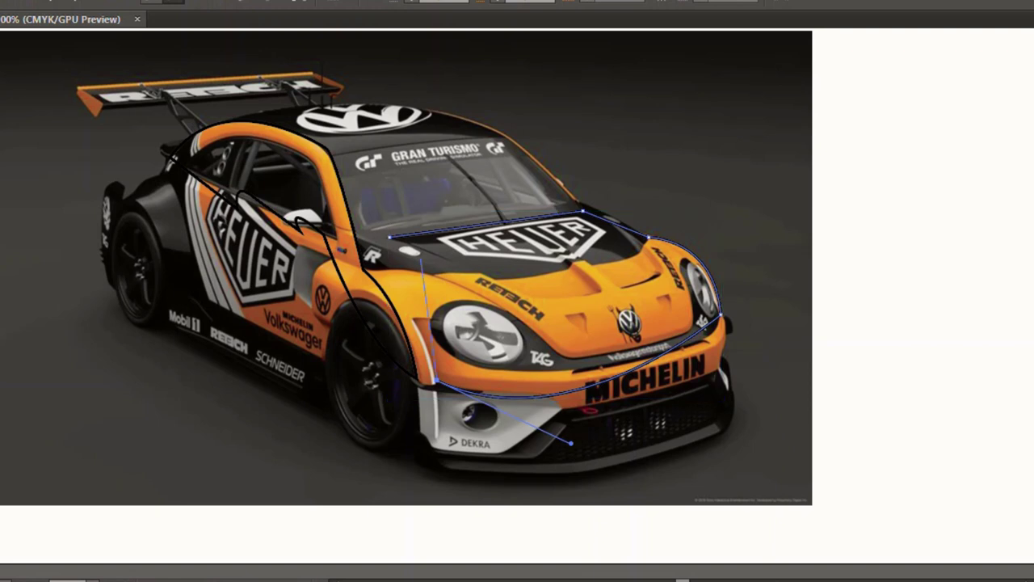
{"action": "left_click", "coordinate": [436, 378], "text": "ctrl"}
{"action": "left_click", "coordinate": [432, 370]}
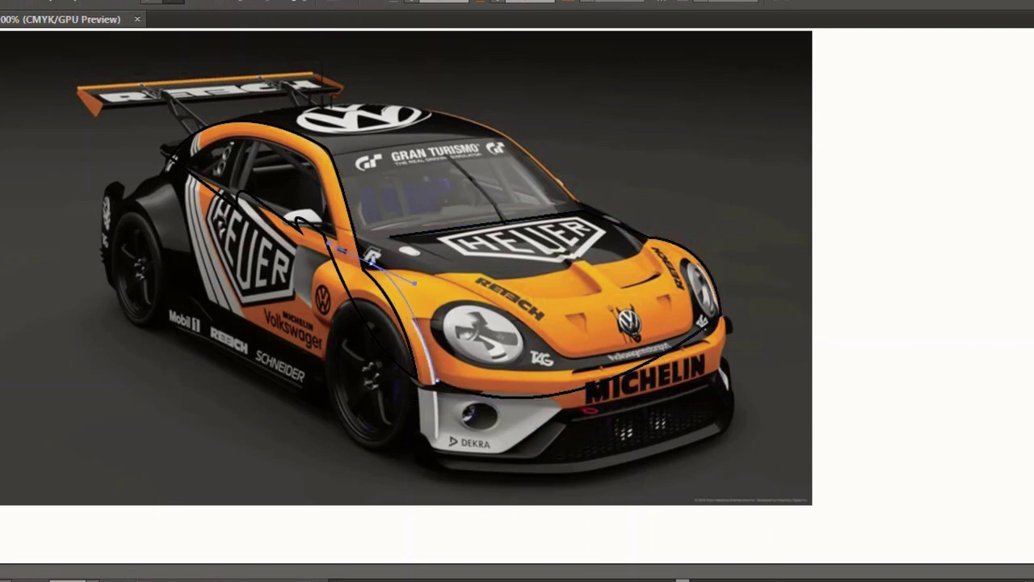
{"action": "left_click", "coordinate": [331, 219]}
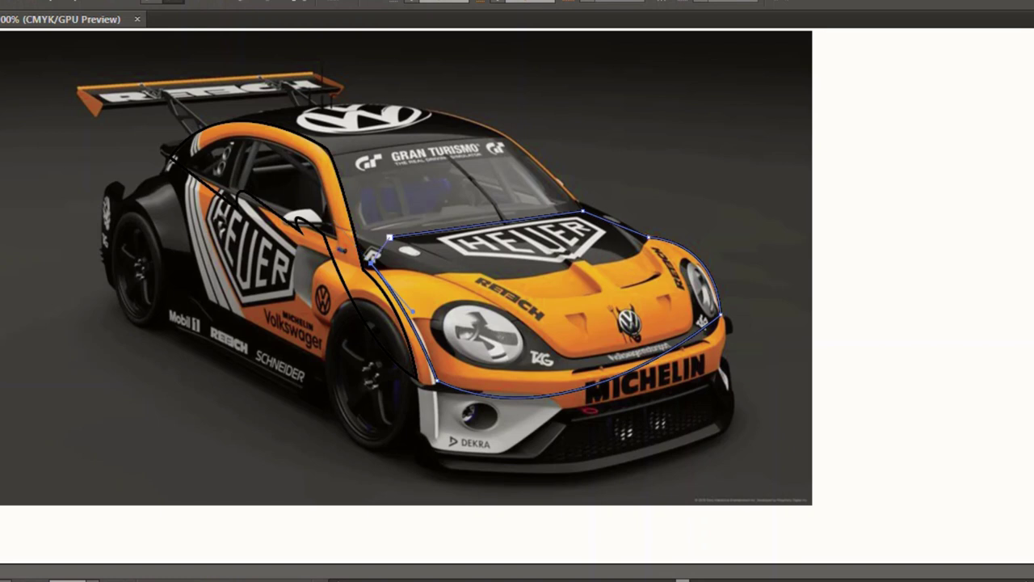
{"action": "left_click_drag", "start_coordinate": [372, 257], "coordinate": [359, 235]}
Check the tracing by deleting the reference photo, then restore it with undo
{"action": "key", "text": "v"}
{"action": "key", "text": "ctrl+shift+a"}
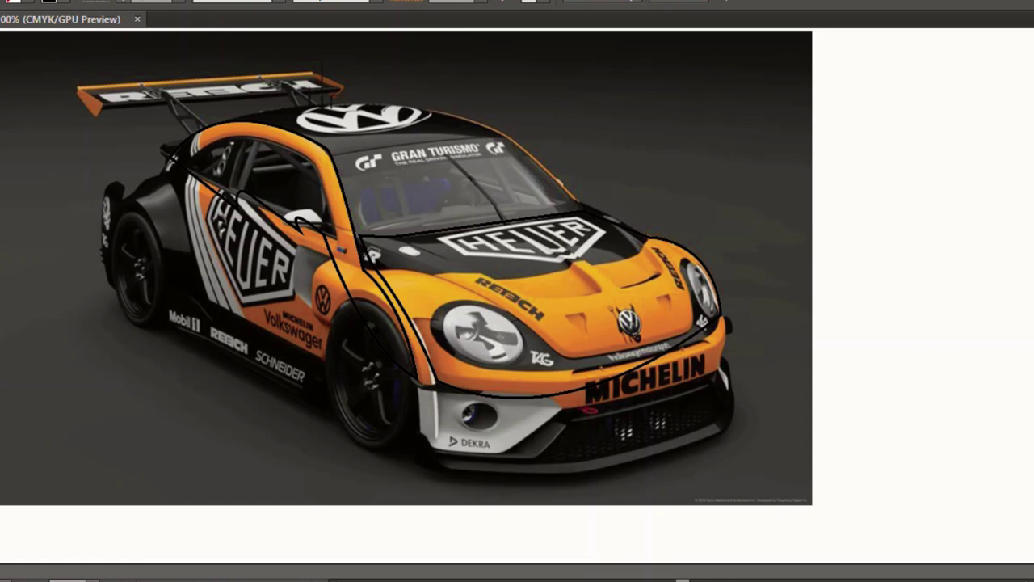
{"action": "left_click", "coordinate": [404, 267]}
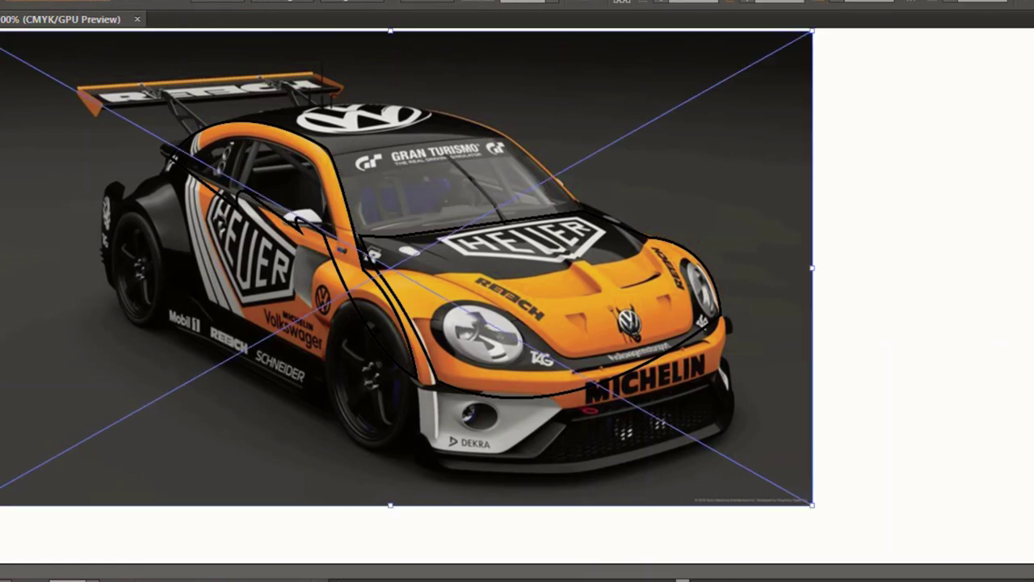
{"action": "key", "text": "Delete"}
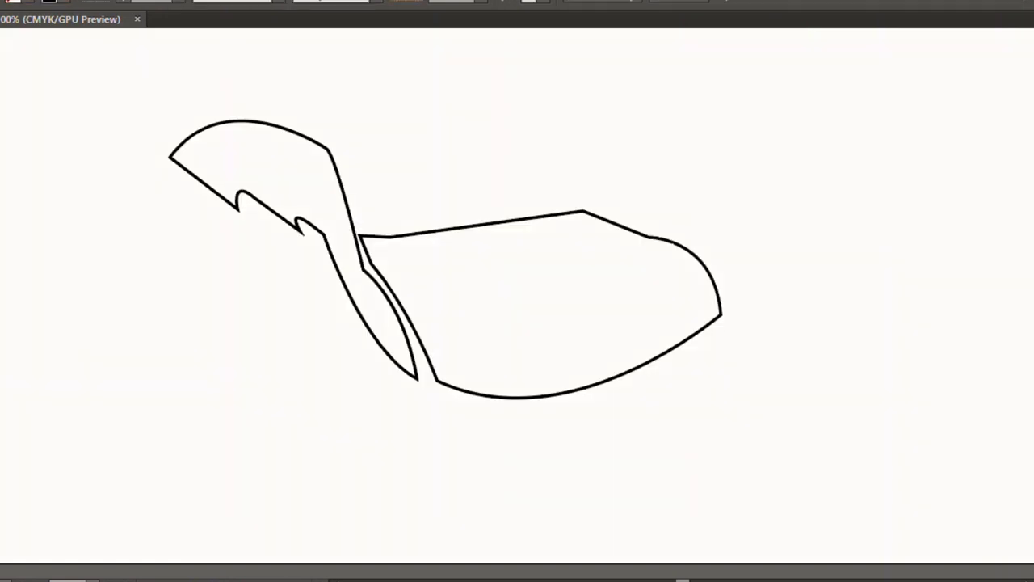
{"action": "key", "text": "ctrl+z"}
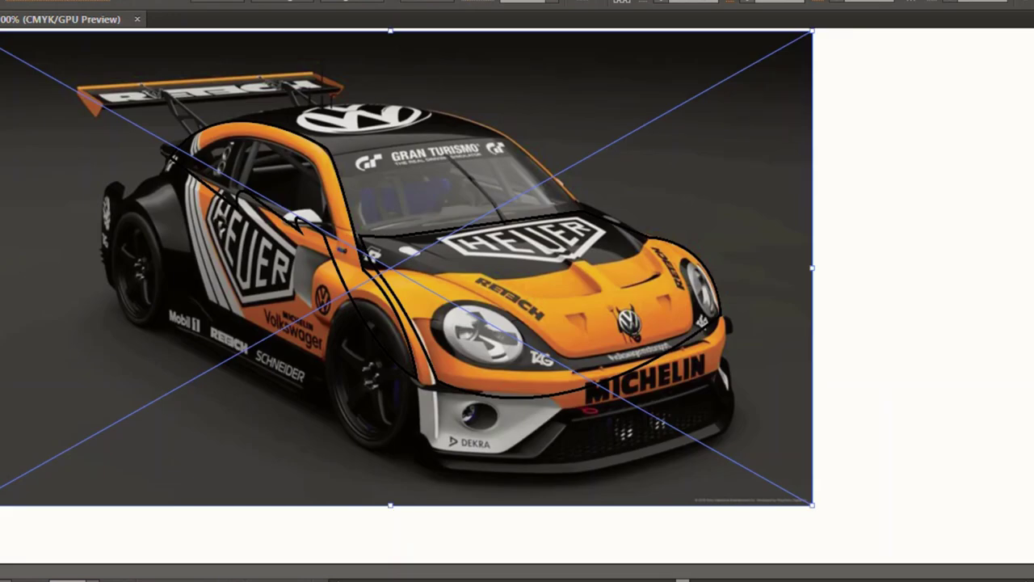
{"action": "key", "text": "ctrl+shift+a"}
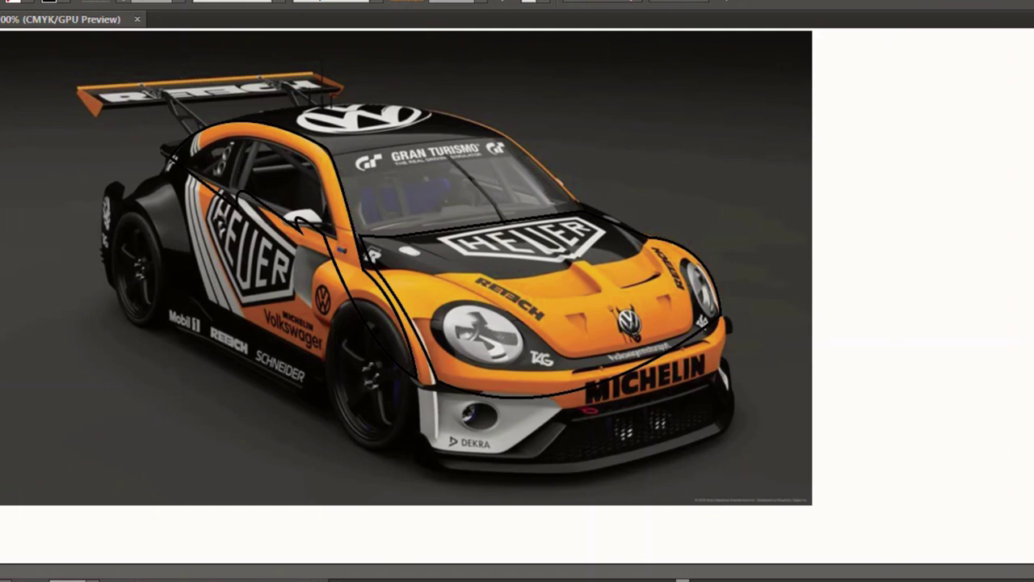
Outline the windshield with a closed four-corner Pen path
{"action": "left_click", "coordinate": [507, 136]}
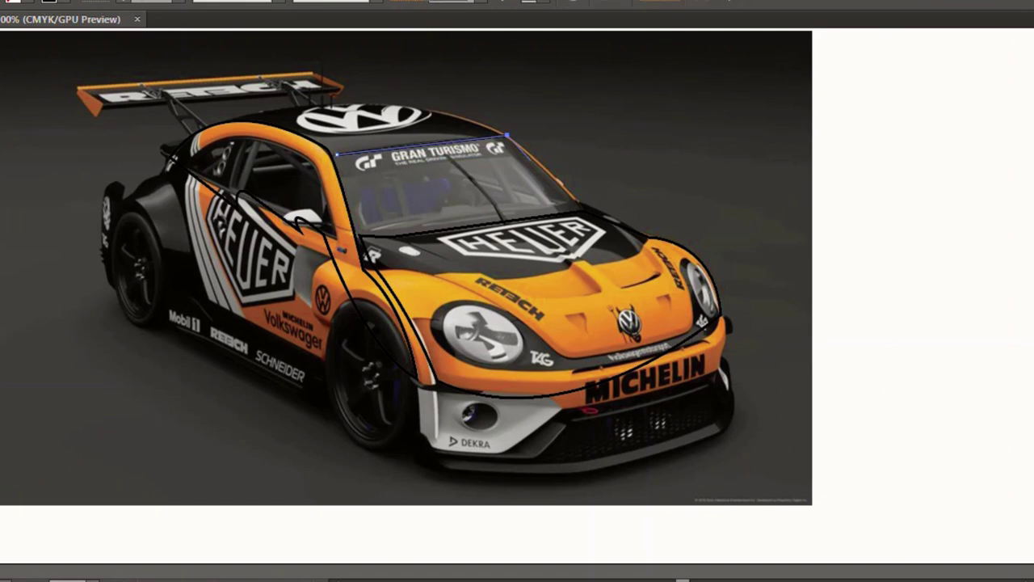
{"action": "left_click", "coordinate": [561, 202]}
{"action": "left_click", "coordinate": [577, 207]}
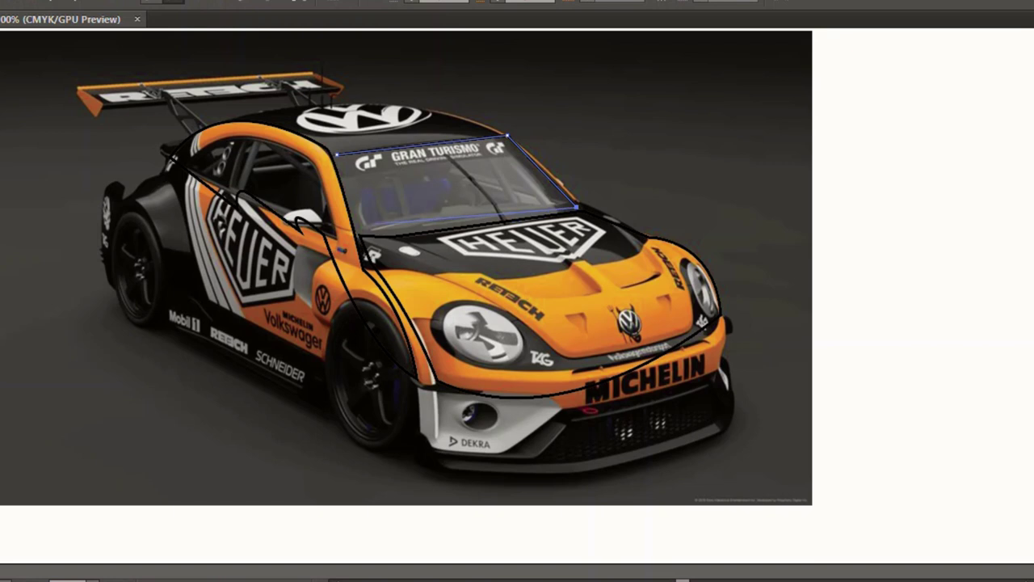
{"action": "left_click", "coordinate": [359, 236]}
{"action": "left_click", "coordinate": [337, 153]}
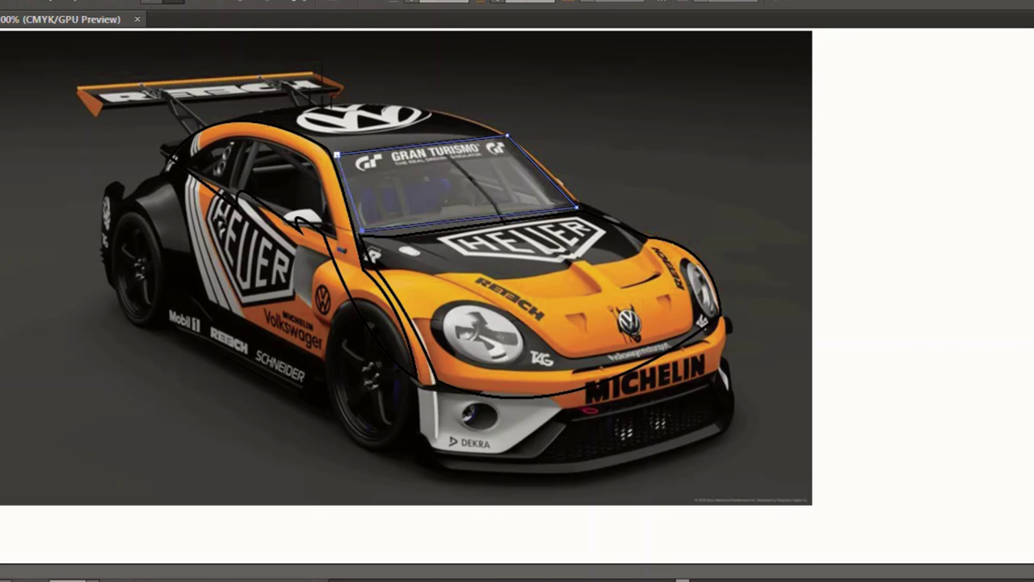
{"action": "left_click", "coordinate": [336, 153]}
Sketch an ellipse over the rear wheel with the Shaper tool
{"action": "left_click_drag", "start_coordinate": [110, 230], "coordinate": [206, 269]}
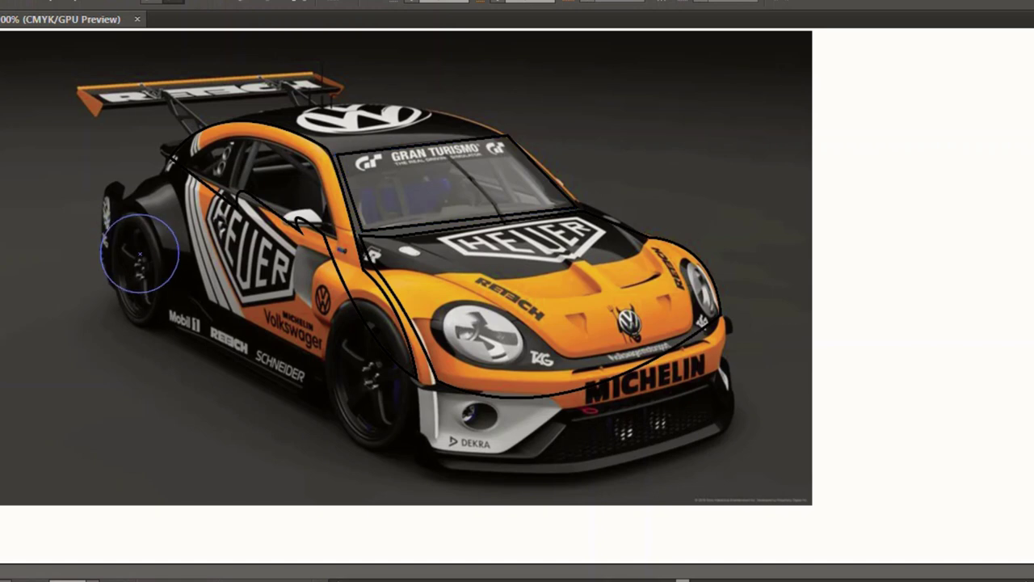
{"action": "left_click_drag", "start_coordinate": [103, 243], "coordinate": [109, 231]}
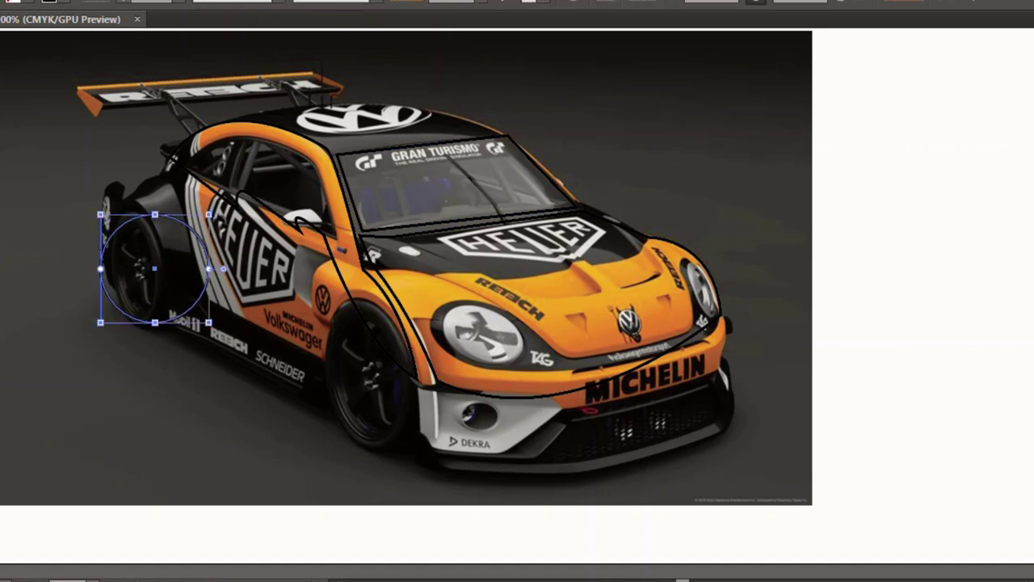
{"action": "right_click", "coordinate": [143, 247]}
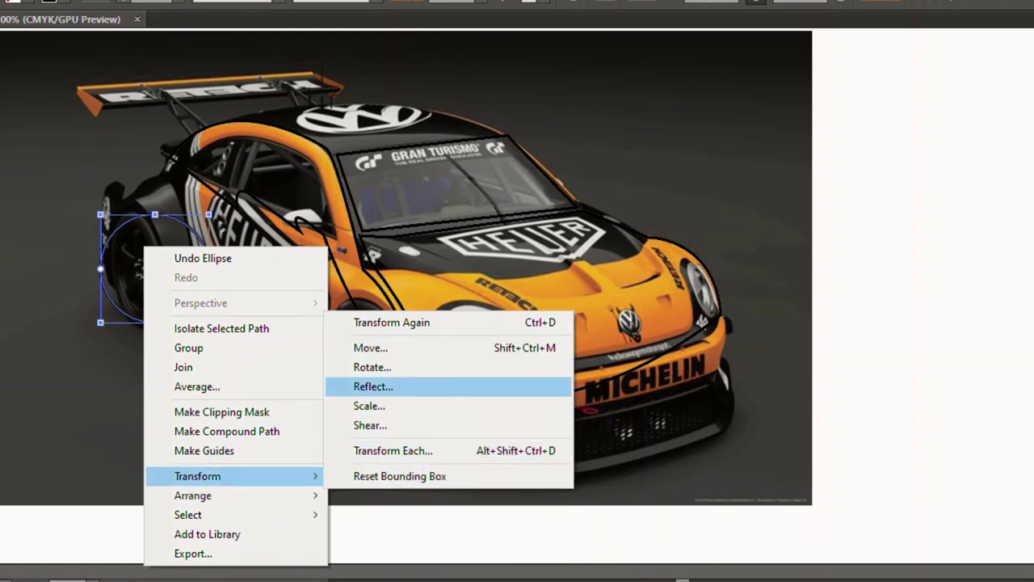
Scale the ellipse non-uniformly to 55% horizontal with Preview on
{"action": "left_click", "coordinate": [372, 405]}
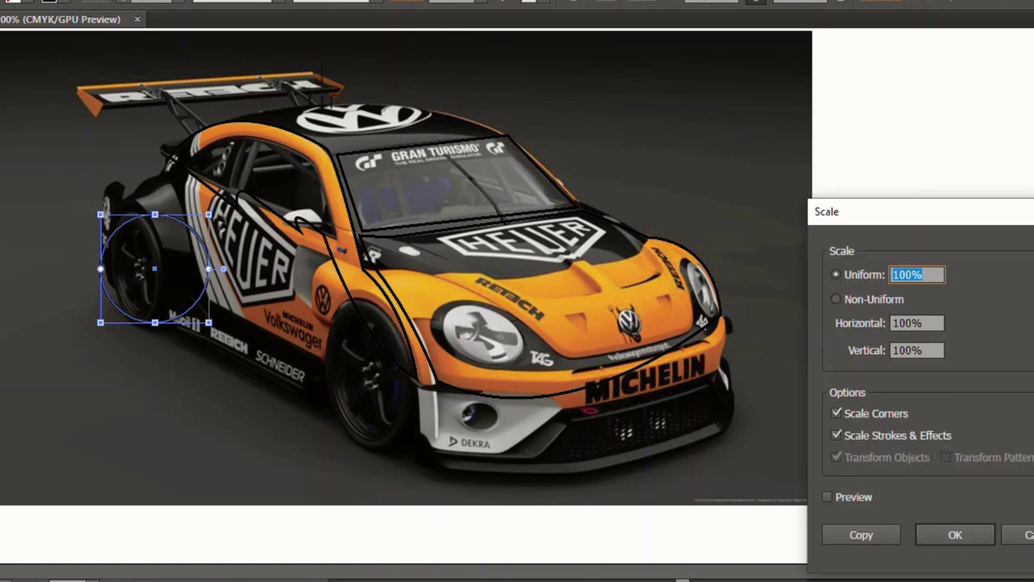
{"action": "left_click", "coordinate": [836, 299]}
{"action": "left_click", "coordinate": [827, 497]}
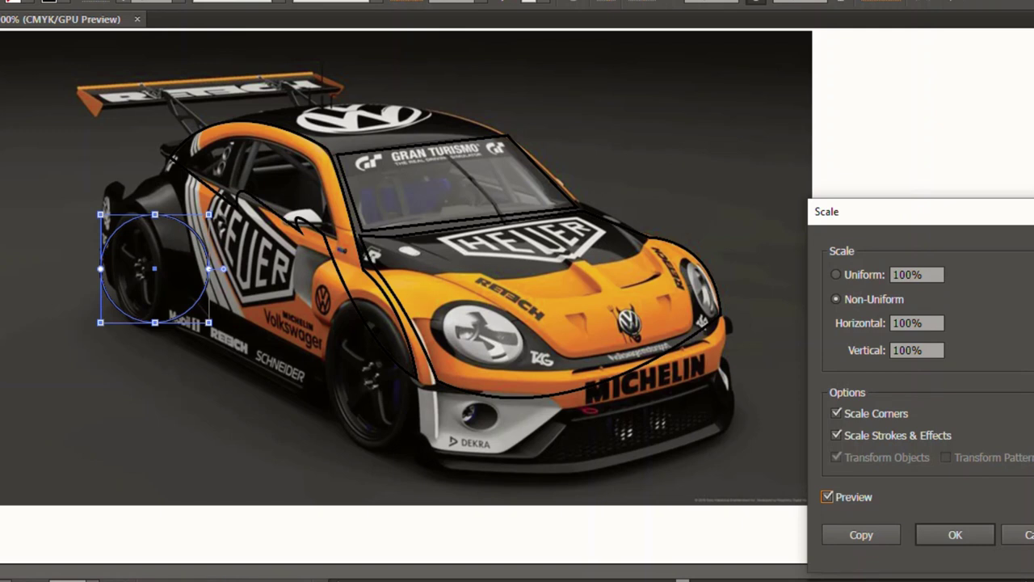
{"action": "left_click", "coordinate": [836, 274]}
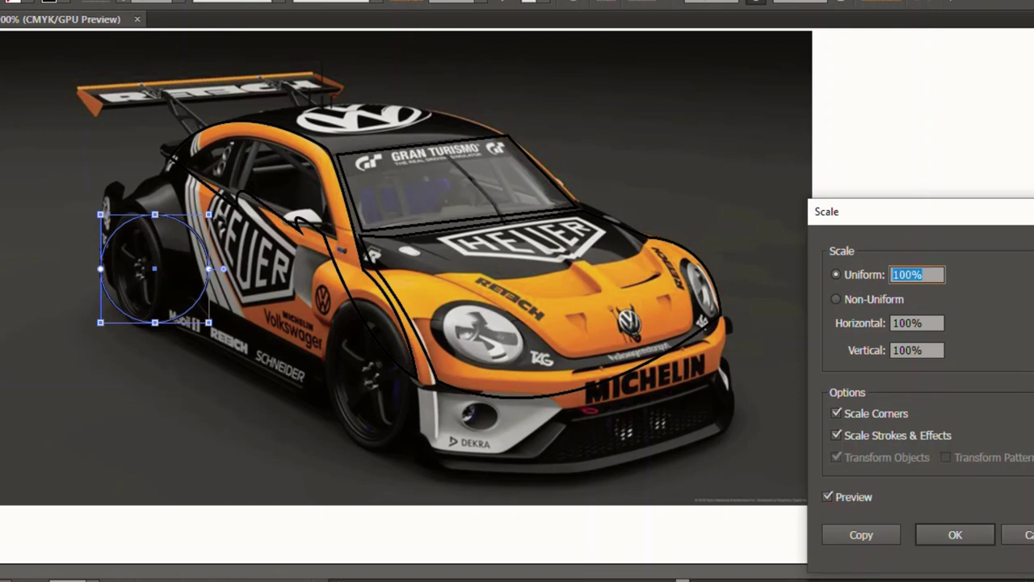
{"action": "left_click", "coordinate": [836, 299]}
{"action": "type", "text": "86"}
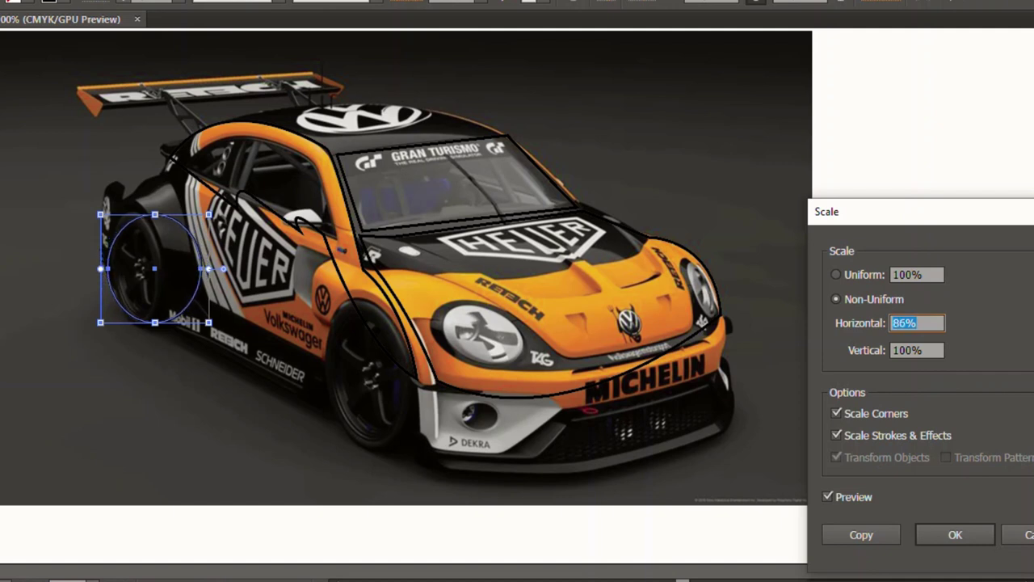
{"action": "key", "text": "Down"}
{"action": "key", "text": "Down"}
{"action": "key", "text": "Down"}
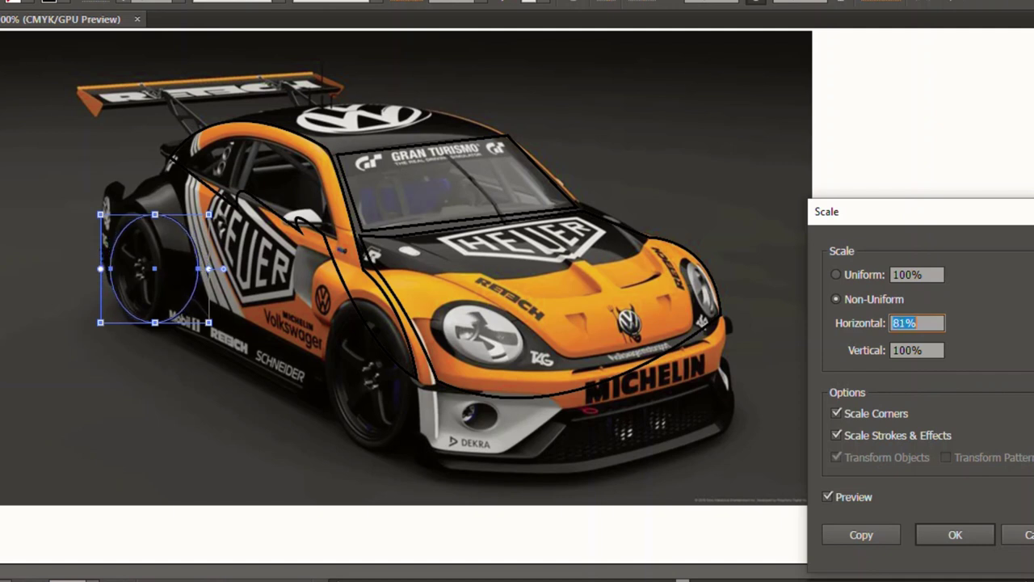
{"action": "key", "text": "Down"}
{"action": "key", "text": "Down"}
{"action": "key", "text": "Down"}
{"action": "key", "text": "Down"}
{"action": "key", "text": "Down"}
{"action": "key", "text": "Down"}
{"action": "key", "text": "Down"}
{"action": "key", "text": "Down"}
{"action": "key", "text": "Down"}
{"action": "key", "text": "Down"}
{"action": "key", "text": "Down"}
{"action": "key", "text": "Down"}
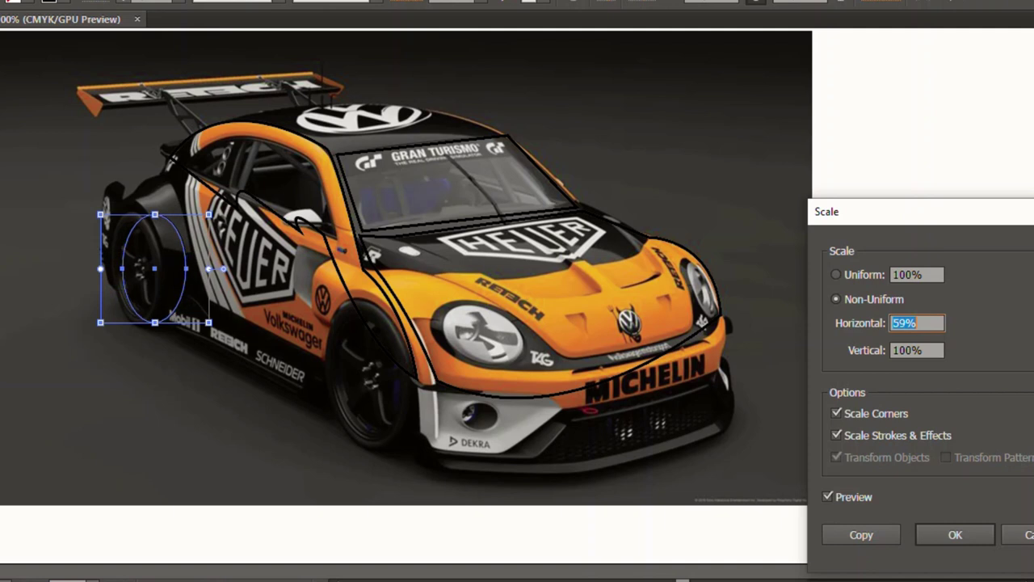
{"action": "key", "text": "Down"}
{"action": "key", "text": "Down"}
{"action": "key", "text": "Down"}
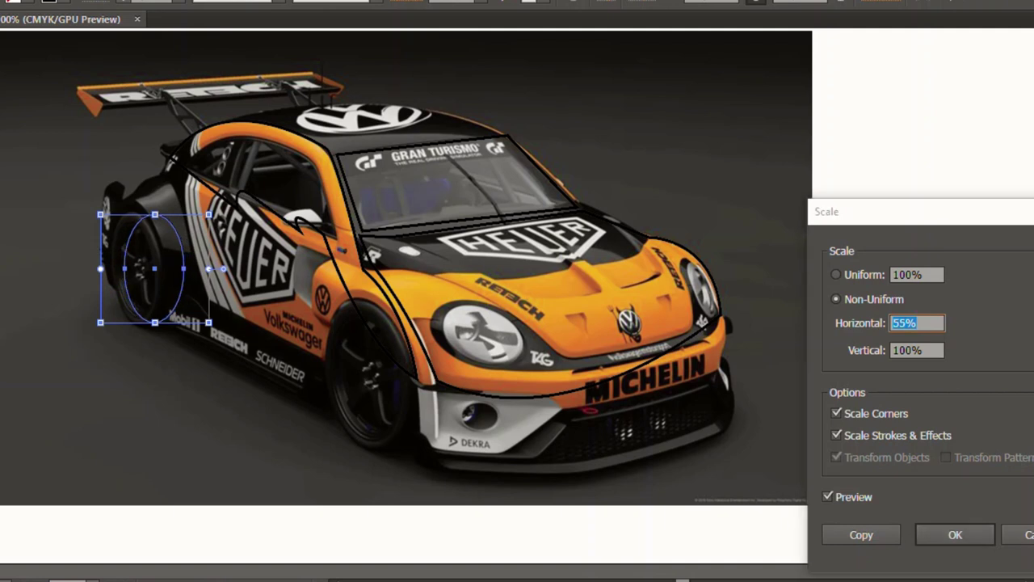
{"action": "key", "text": "Return"}
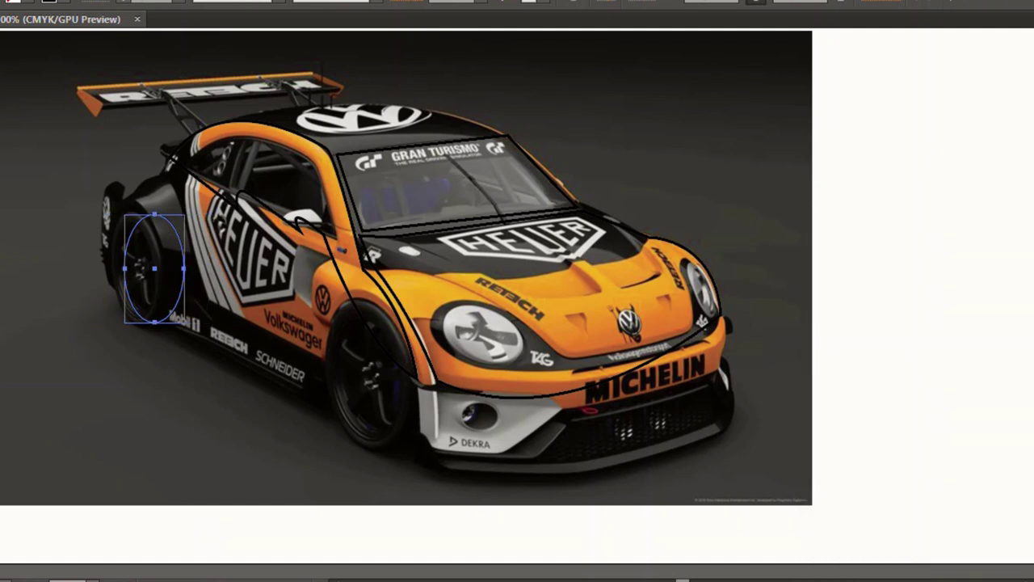
Move and resize the narrow ellipse to about 68 × 138 pt, checking the fit with Delete/undo
{"action": "left_click_drag", "start_coordinate": [155, 269], "coordinate": [137, 268]}
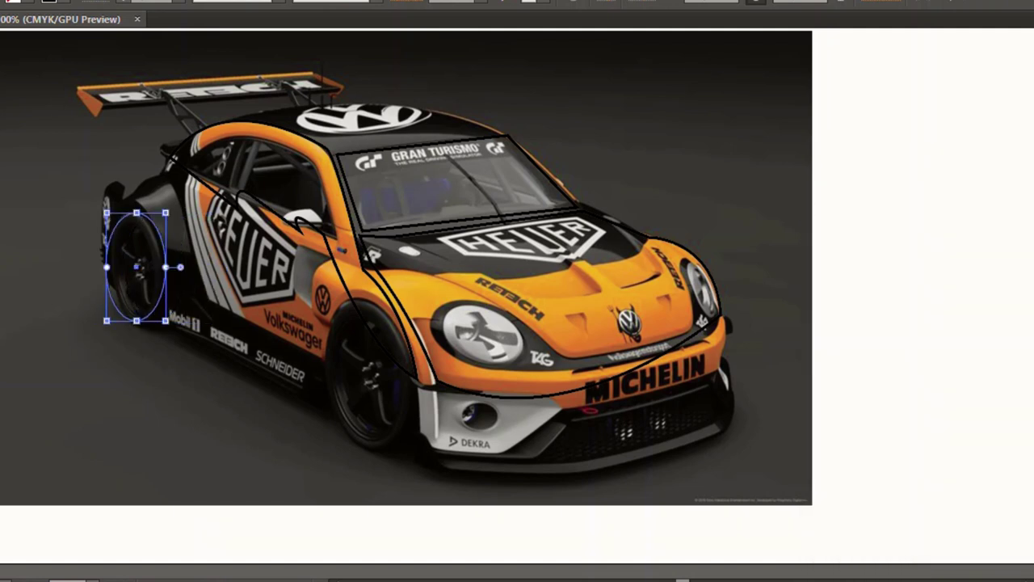
{"action": "key", "text": "ctrl+shift+a"}
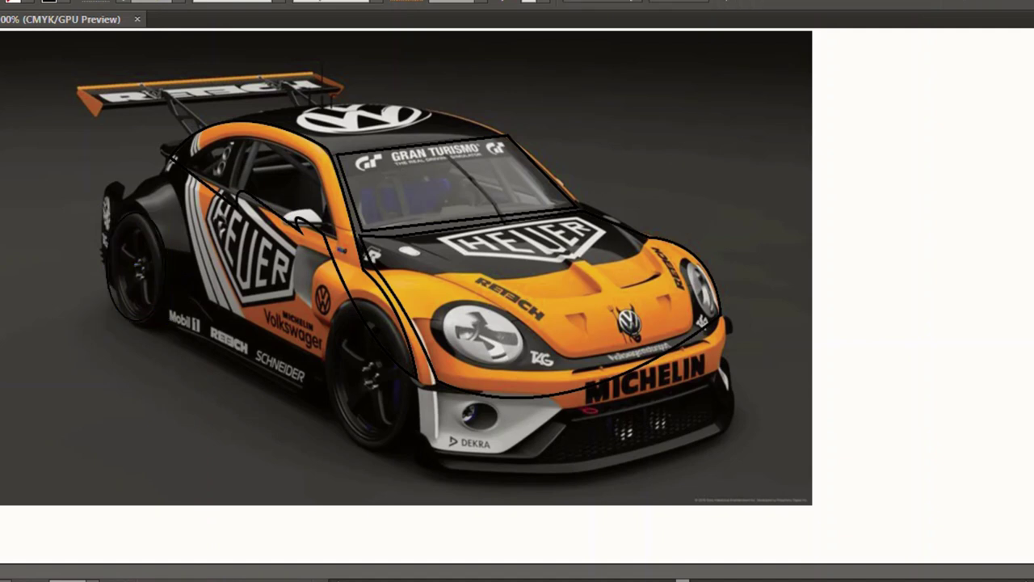
{"action": "left_click", "coordinate": [107, 266]}
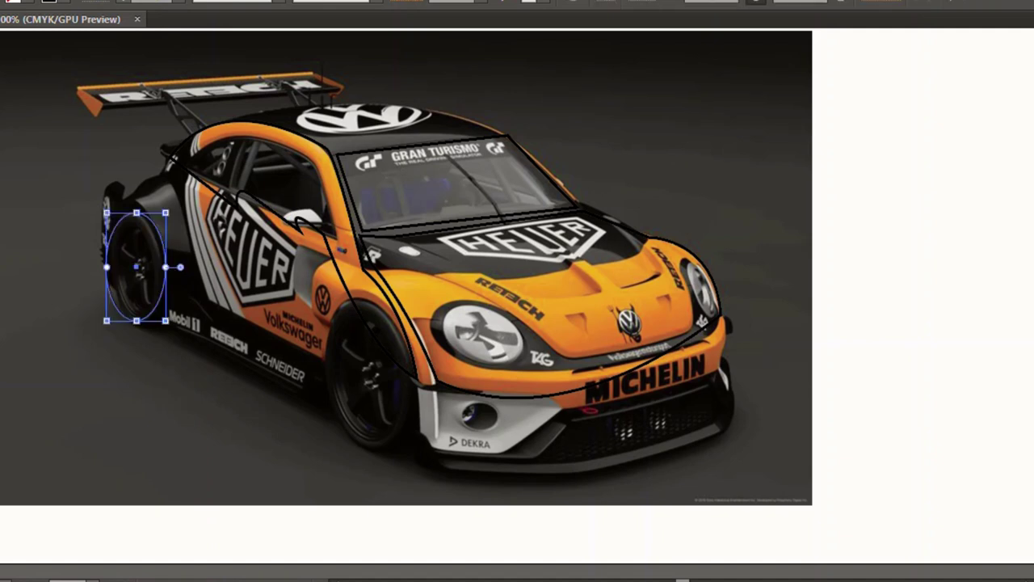
{"action": "left_click_drag", "start_coordinate": [165, 213], "coordinate": [162, 211]}
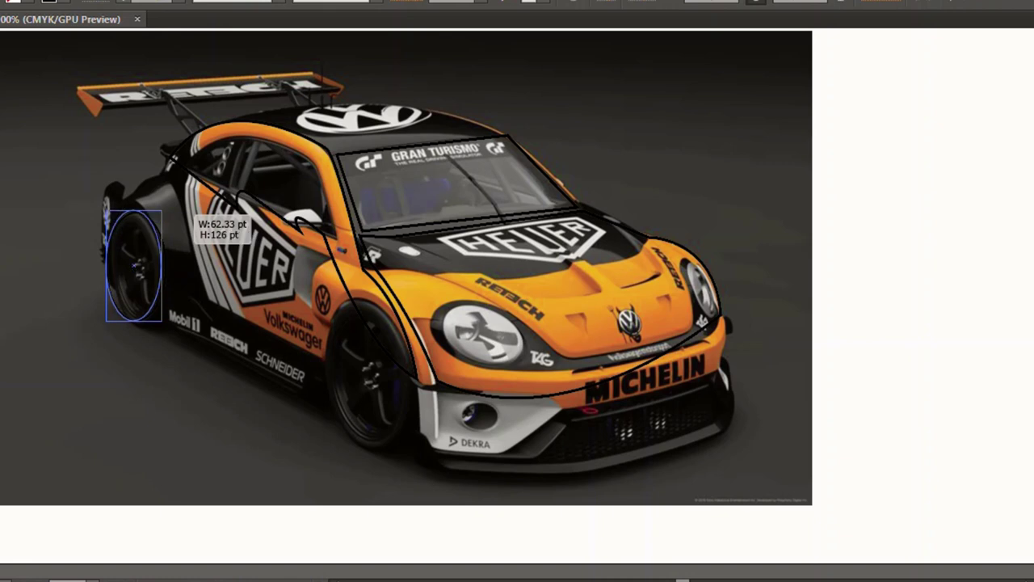
{"action": "key", "text": "Delete"}
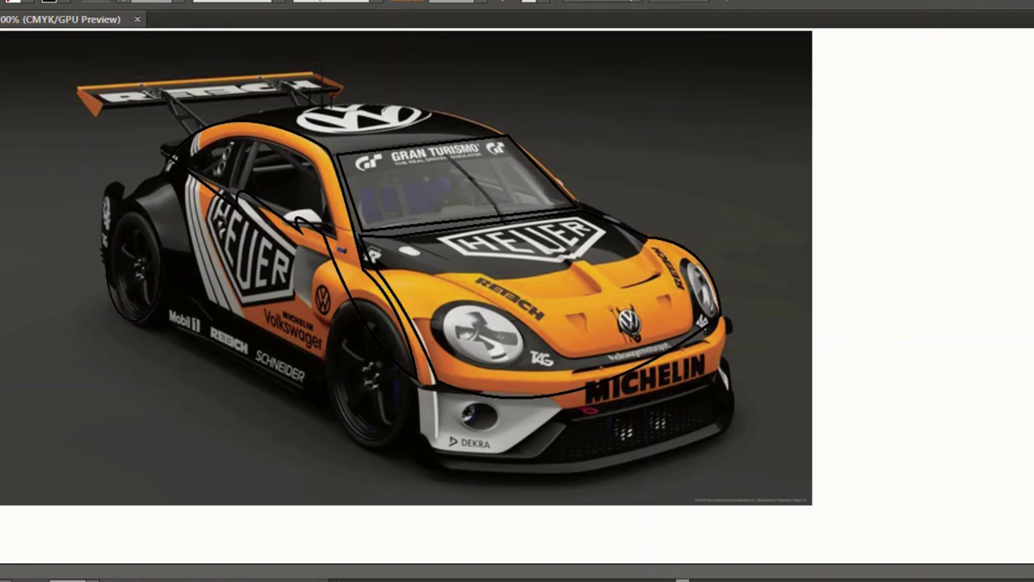
{"action": "key", "text": "ctrl+z"}
{"action": "left_click_drag", "start_coordinate": [161, 265], "coordinate": [164, 267]}
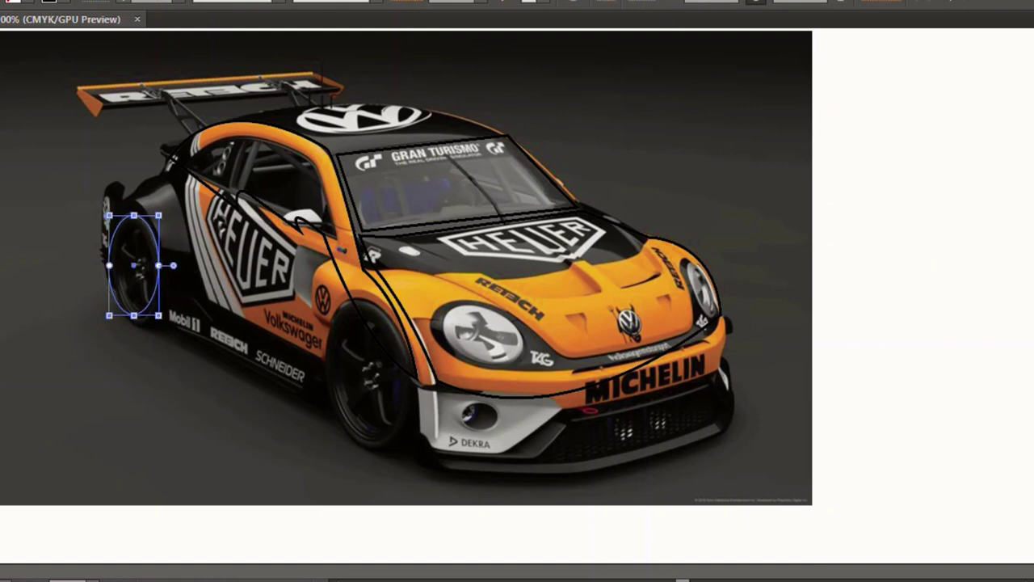
{"action": "key", "text": "Delete"}
{"action": "key", "text": "ctrl+z"}
{"action": "key", "text": "Delete"}
{"action": "key", "text": "ctrl+z"}
Move the ellipse onto the front wheel and resize it to about 88 × 143 pt
{"action": "mouse_move", "coordinate": [133, 265]}
{"action": "left_mouse_down"}
{"action": "mouse_move", "coordinate": [194, 337]}
{"action": "mouse_move", "coordinate": [203, 364]}
{"action": "mouse_move", "coordinate": [280, 396]}
{"action": "mouse_move", "coordinate": [371, 385]}
{"action": "left_mouse_up"}
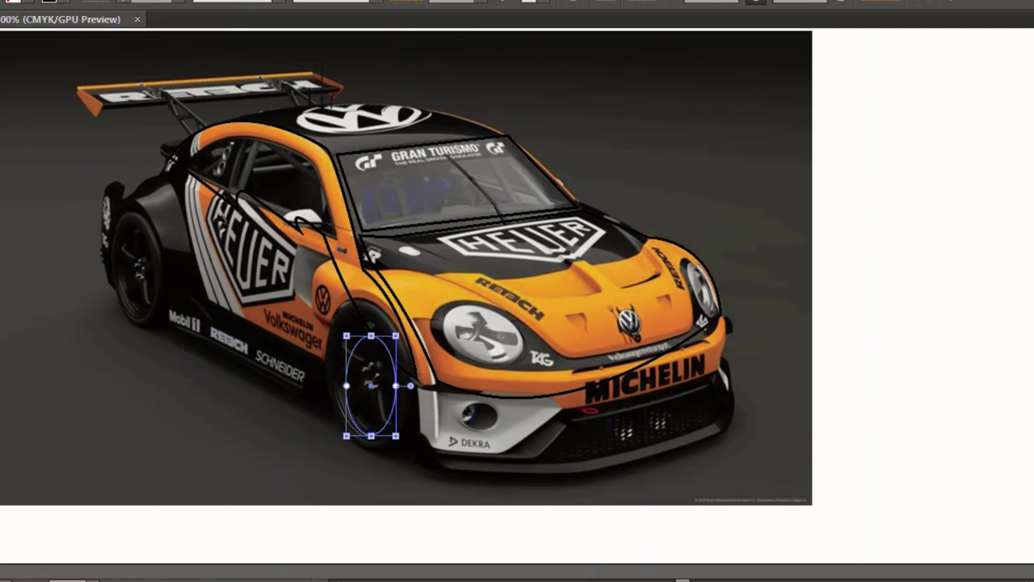
{"action": "left_click_drag", "start_coordinate": [395, 335], "coordinate": [481, 333]}
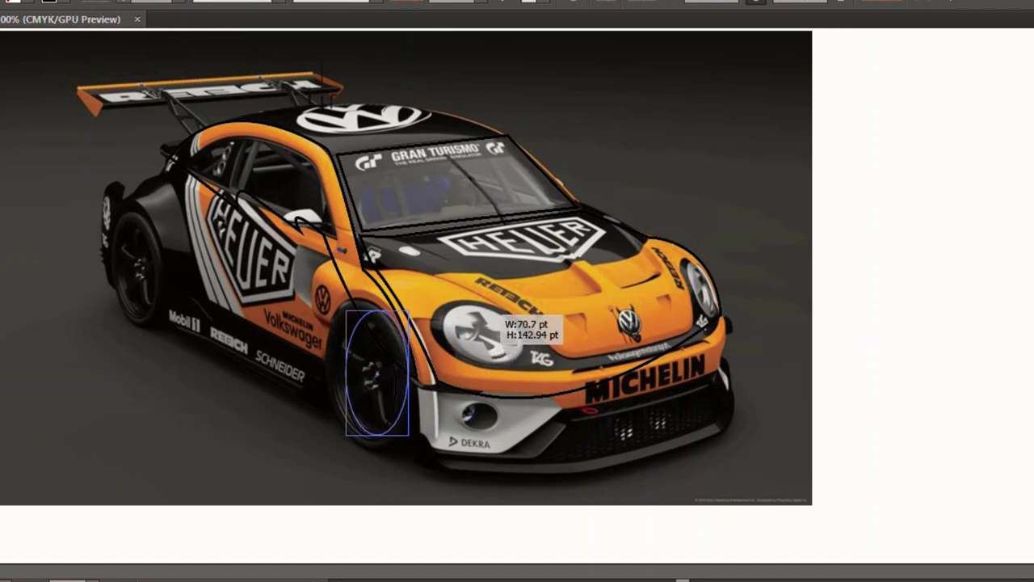
{"action": "left_click_drag", "start_coordinate": [481, 332], "coordinate": [478, 305]}
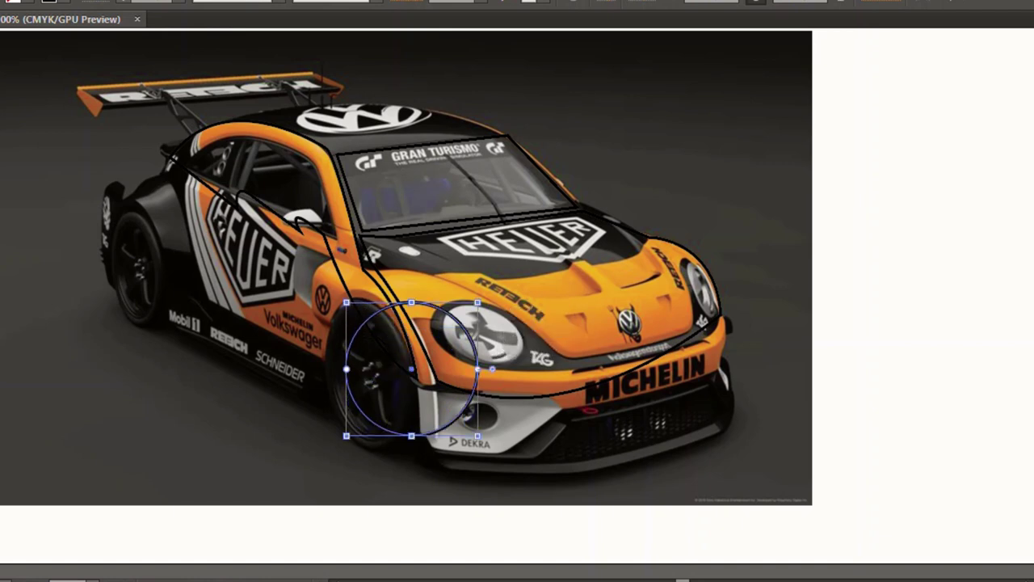
{"action": "left_click_drag", "start_coordinate": [411, 368], "coordinate": [390, 374]}
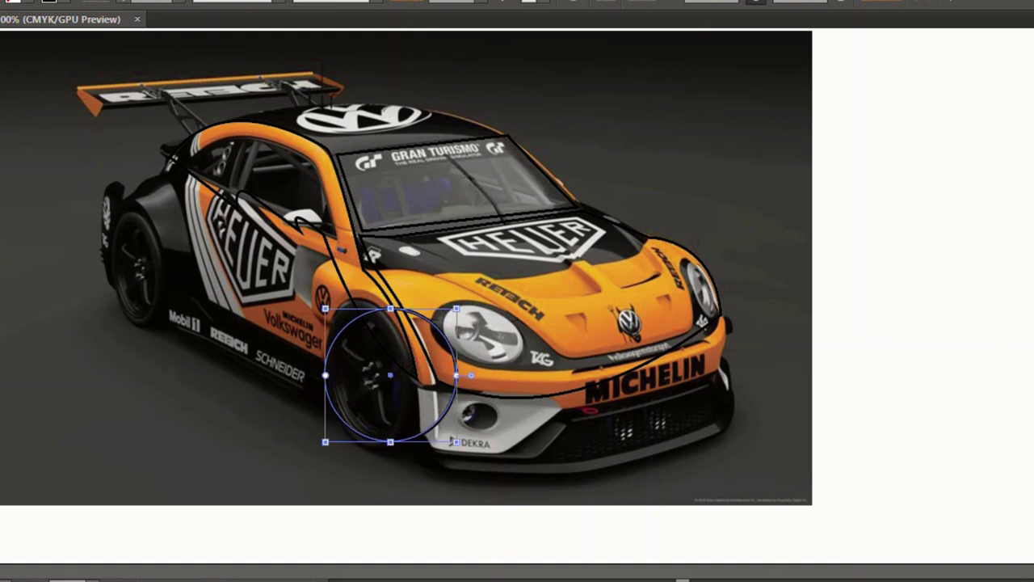
{"action": "left_click_drag", "start_coordinate": [457, 308], "coordinate": [400, 316]}
{"action": "left_click_drag", "start_coordinate": [400, 378], "coordinate": [406, 378]}
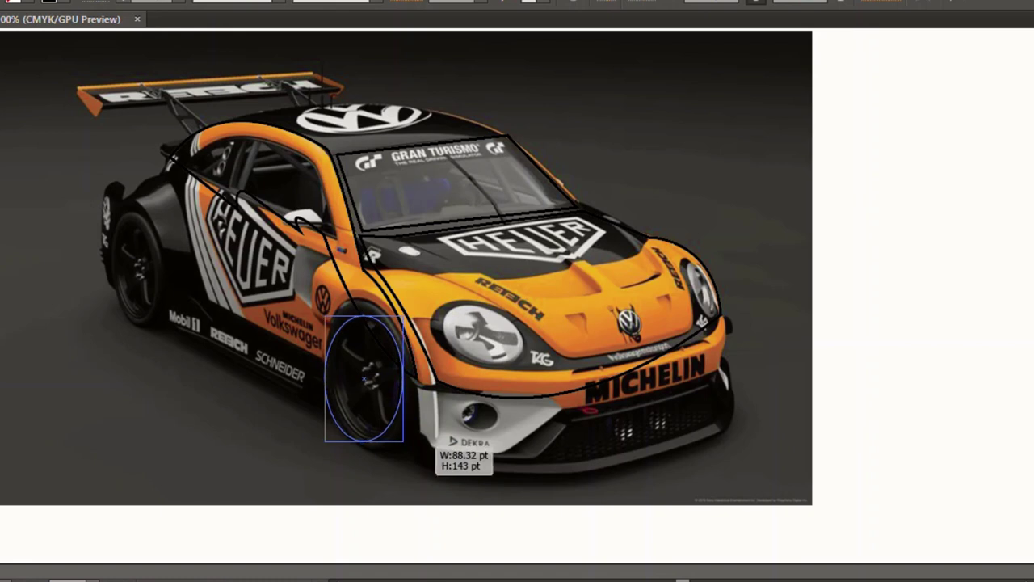
{"action": "key", "text": "ctrl+shift+a"}
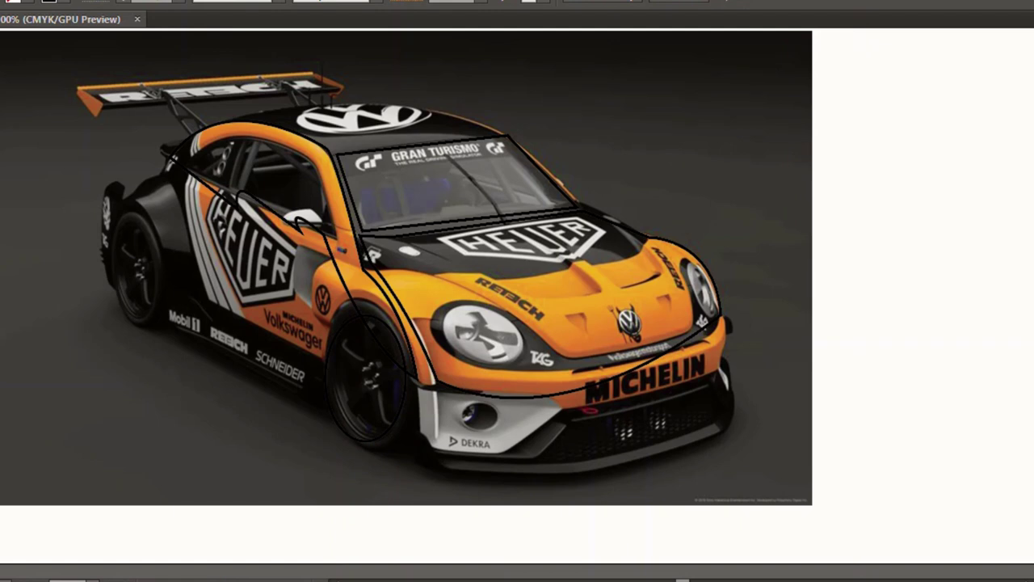
Move the roof-and-door outline up and left onto the car's roofline
{"action": "left_click", "coordinate": [417, 300]}
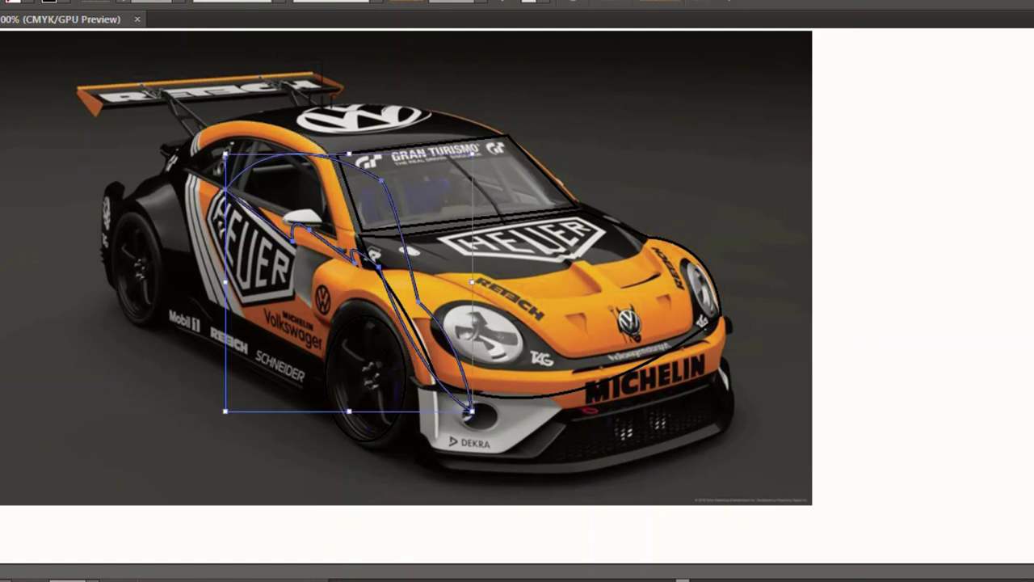
{"action": "left_click_drag", "start_coordinate": [417, 300], "coordinate": [362, 268]}
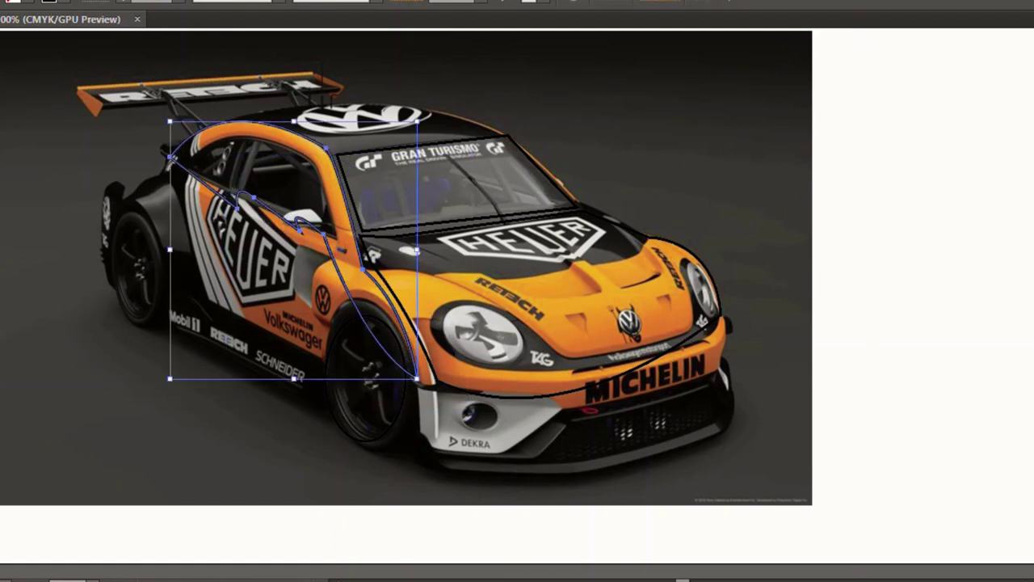
{"action": "key", "text": "ctrl+shift+a"}
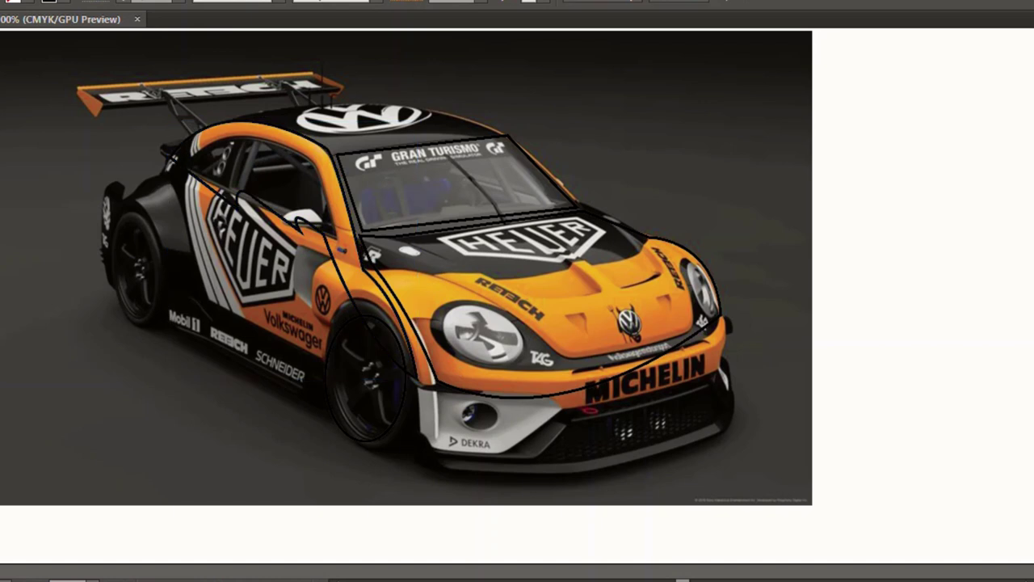
Preview the outlines without the photo, then restore the photo to its original position
{"action": "left_click", "coordinate": [361, 268]}
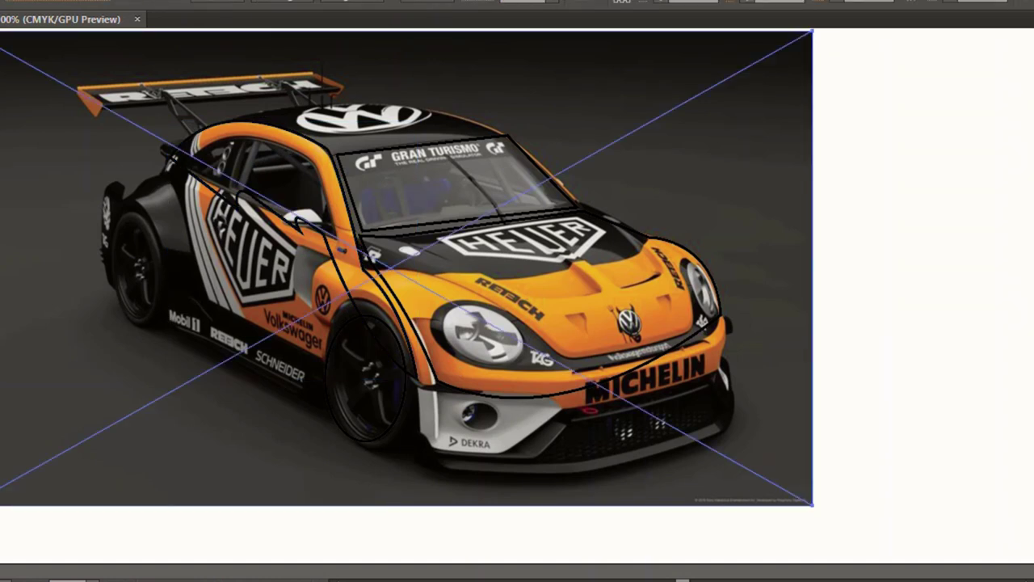
{"action": "key", "text": "Delete"}
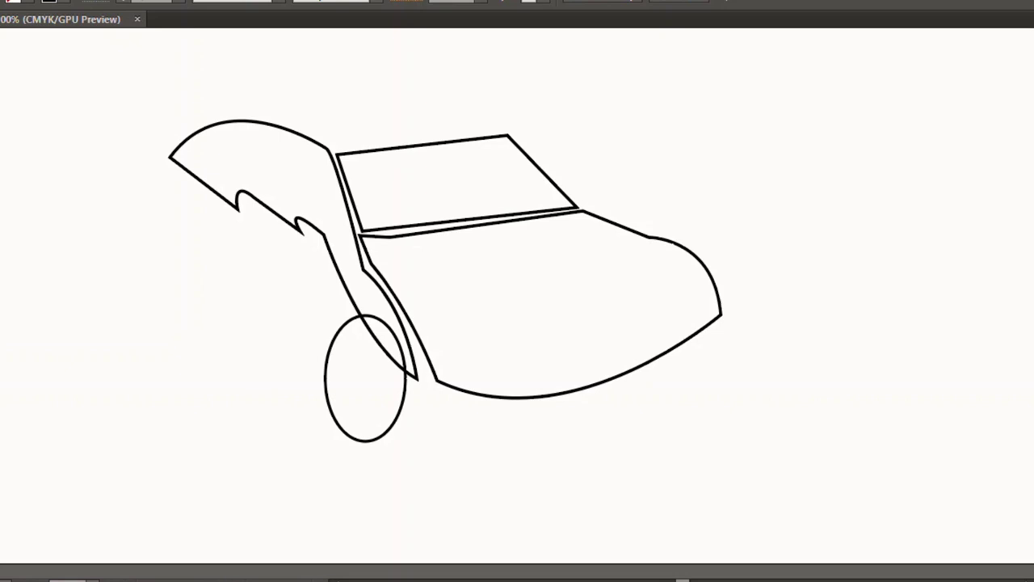
{"action": "key", "text": "ctrl+z"}
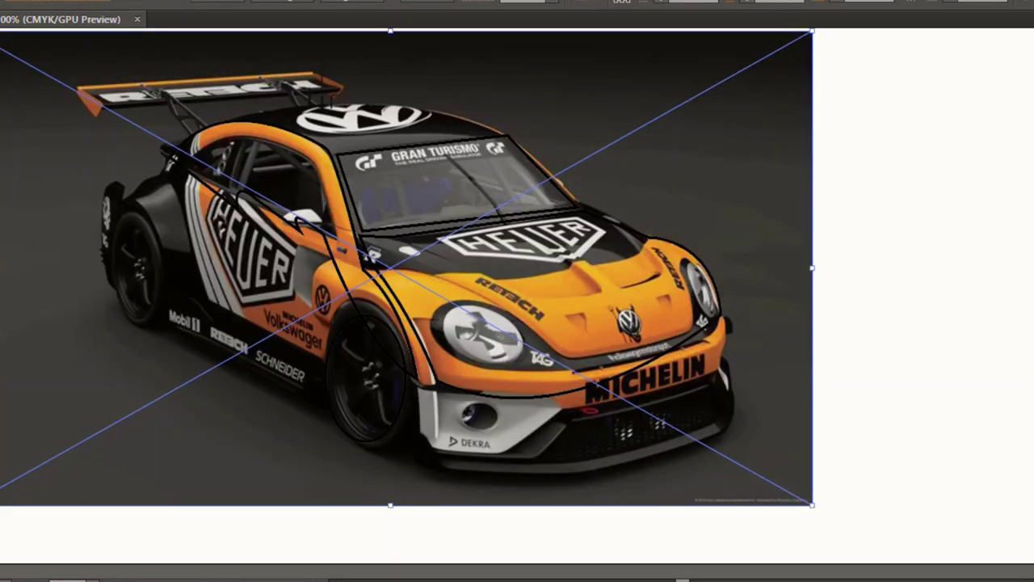
{"action": "left_click_drag", "start_coordinate": [404, 267], "coordinate": [460, 302]}
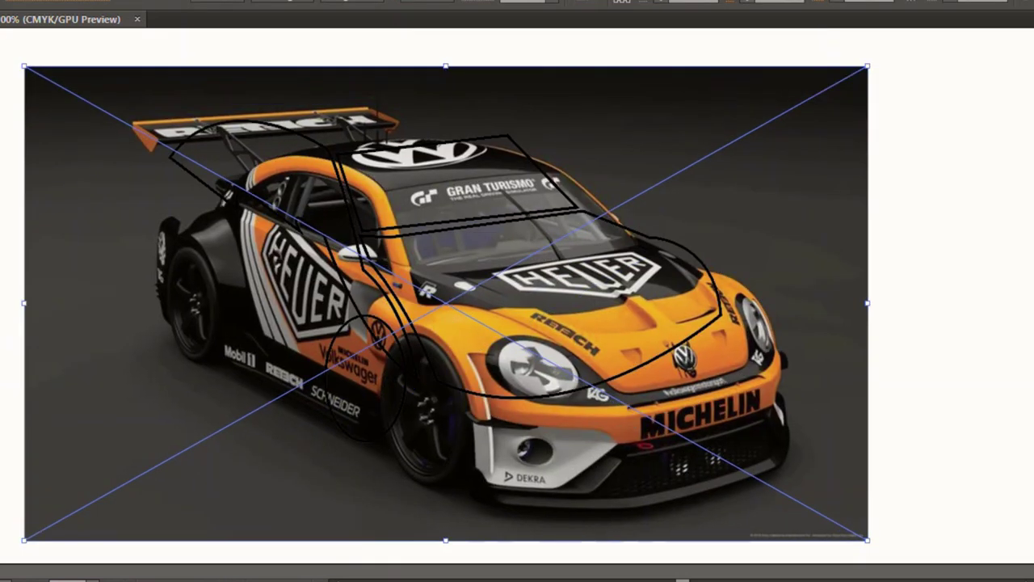
{"action": "key", "text": "ctrl+z"}
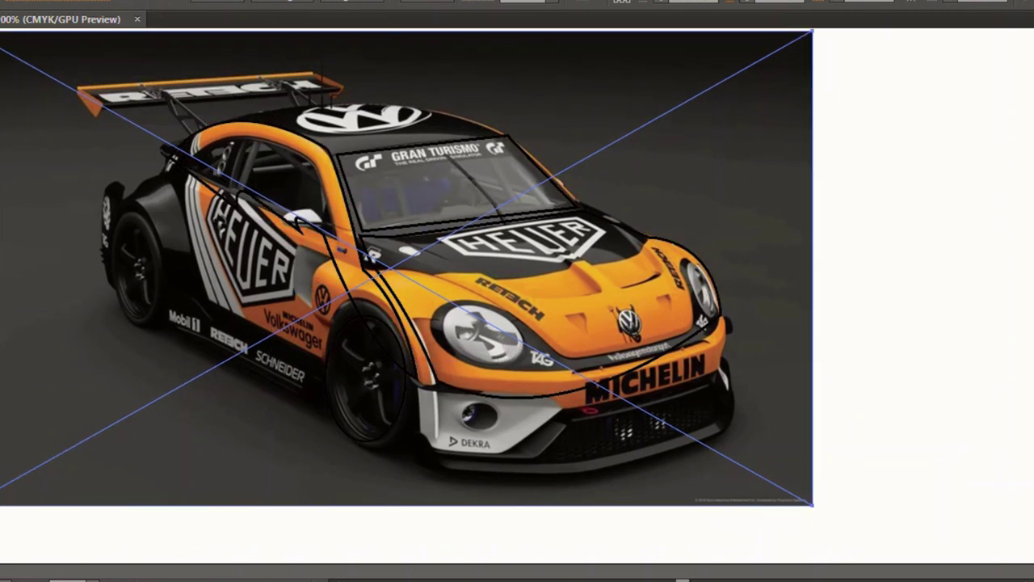
{"action": "key", "text": "ctrl+2"}
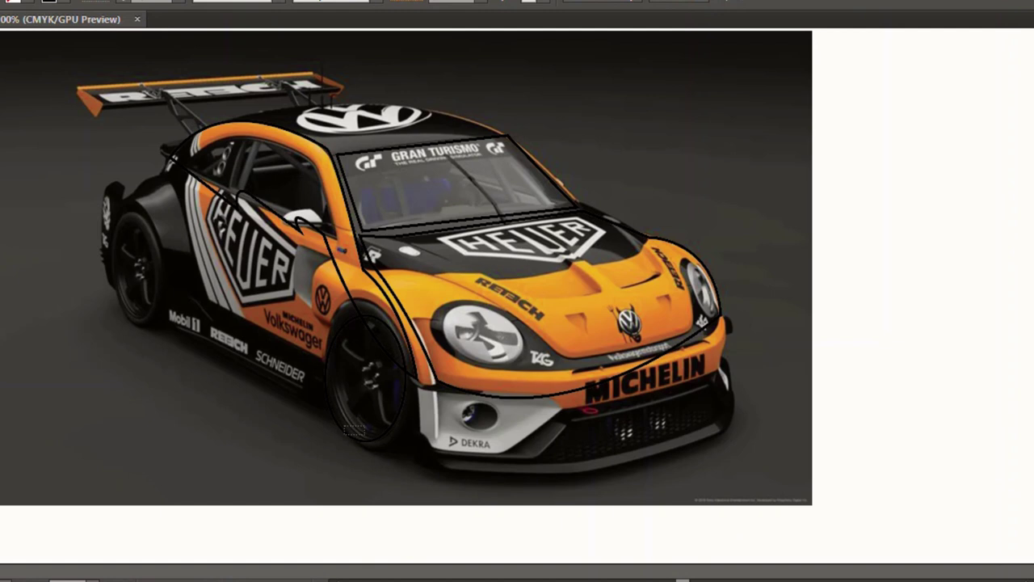
Duplicate the front wheel ellipse onto the rear wheel
{"action": "left_click_drag", "start_coordinate": [325, 441], "coordinate": [406, 315]}
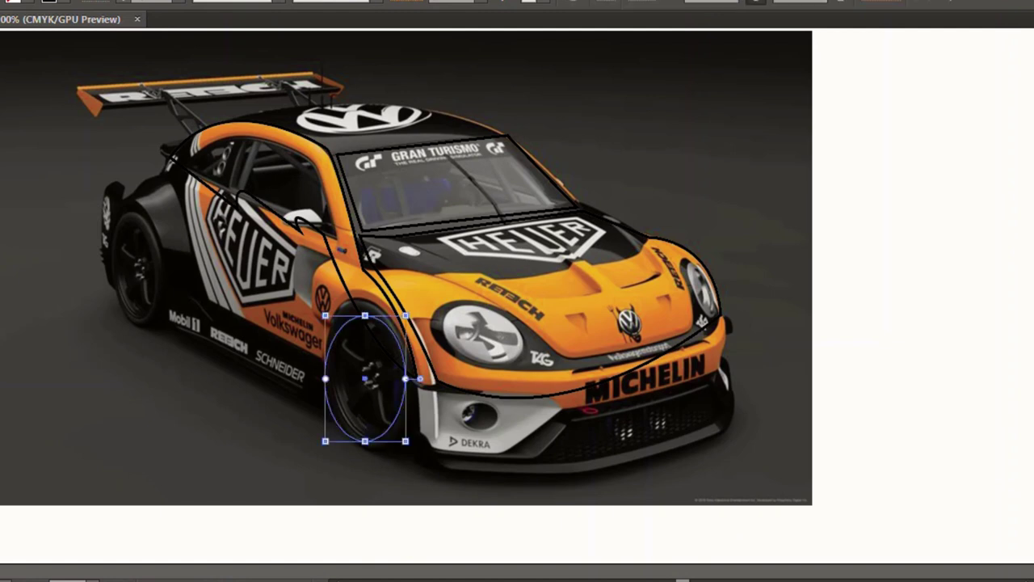
{"action": "key", "text": "ctrl+shift+a"}
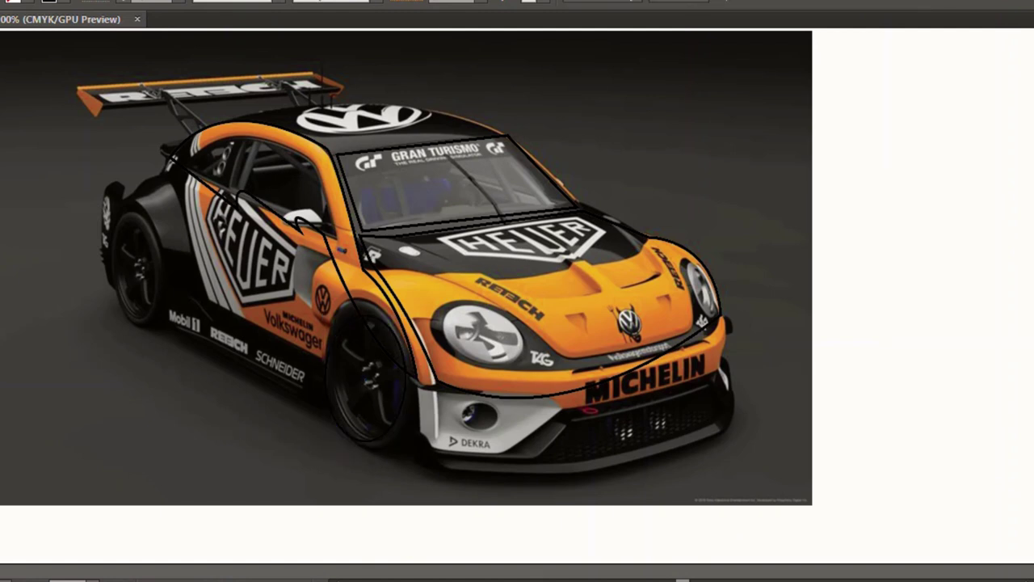
{"action": "left_click_drag", "start_coordinate": [325, 378], "coordinate": [229, 437]}
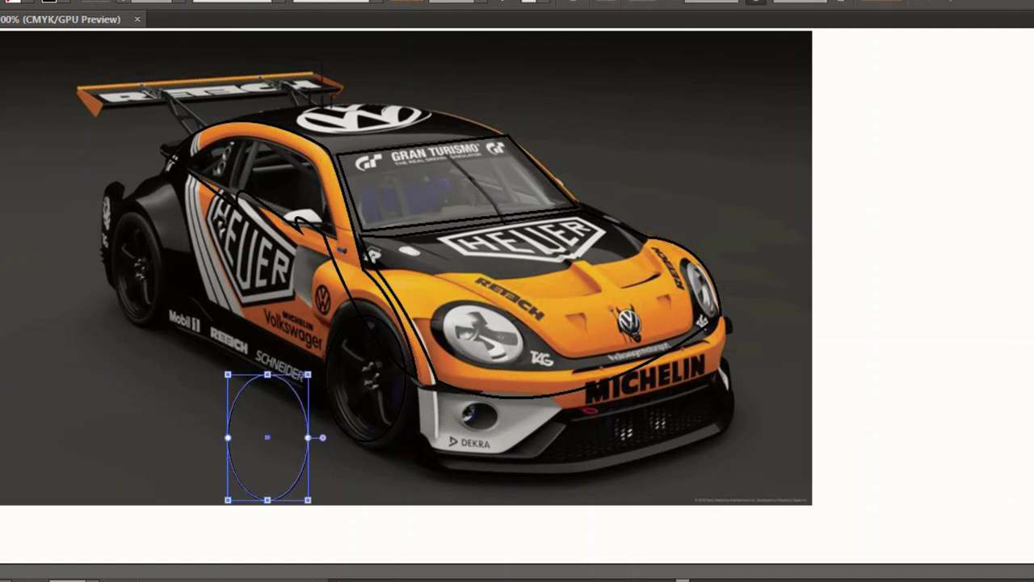
{"action": "left_click_drag", "start_coordinate": [228, 437], "coordinate": [93, 278]}
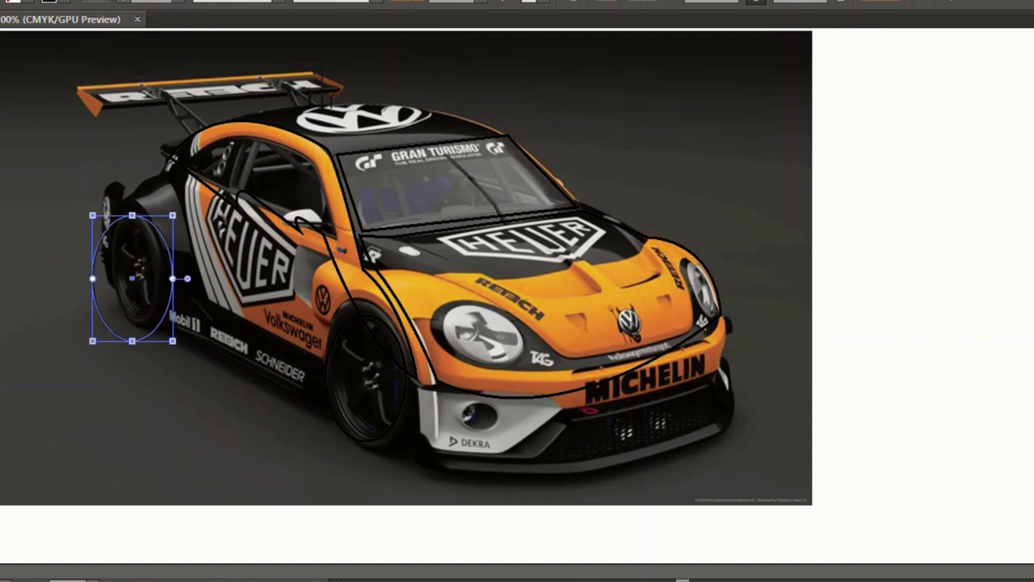
Narrow and shrink the rear wheel ellipse to match the tyre's perspective
{"action": "left_click_drag", "start_coordinate": [171, 332], "coordinate": [152, 308]}
{"action": "left_click_drag", "start_coordinate": [173, 340], "coordinate": [163, 331]}
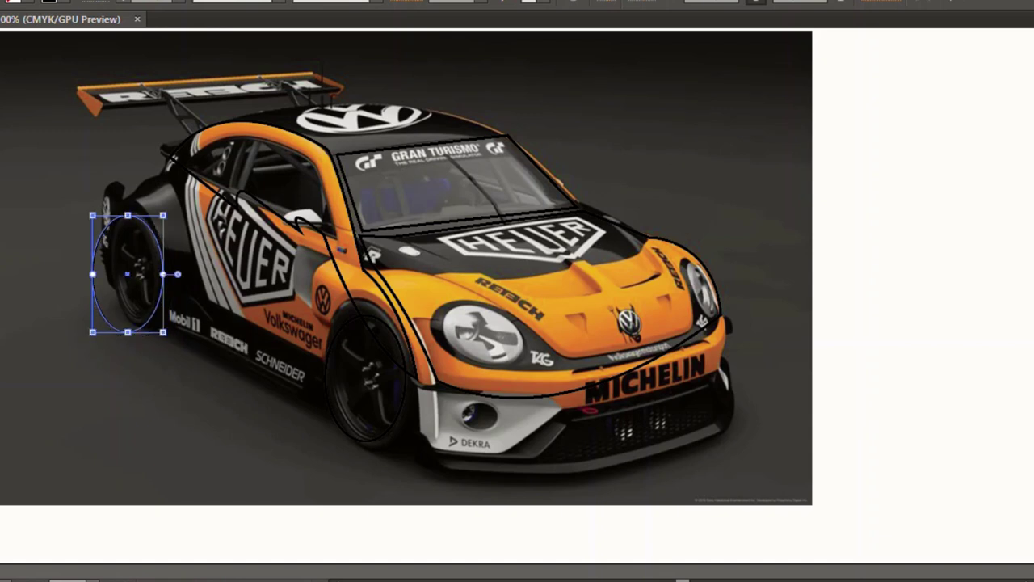
{"action": "key", "text": "ctrl+shift+a"}
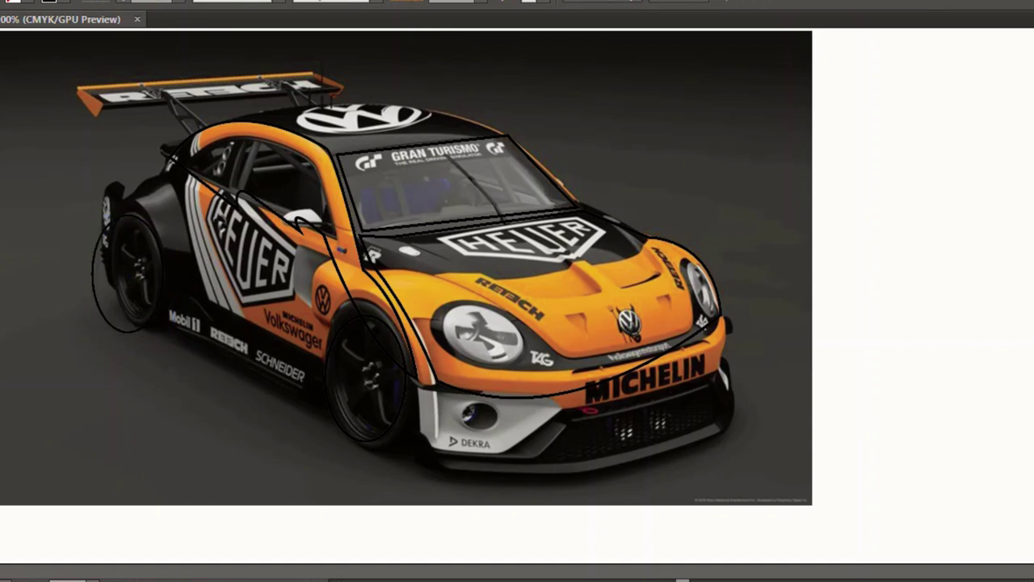
{"action": "left_click_drag", "start_coordinate": [117, 257], "coordinate": [158, 324]}
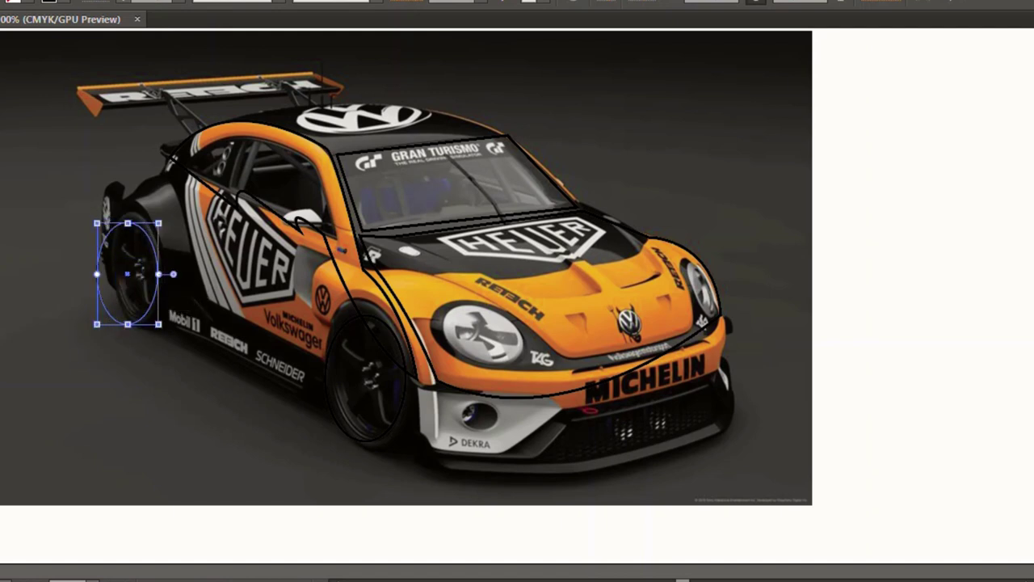
{"action": "left_click_drag", "start_coordinate": [97, 223], "coordinate": [111, 209]}
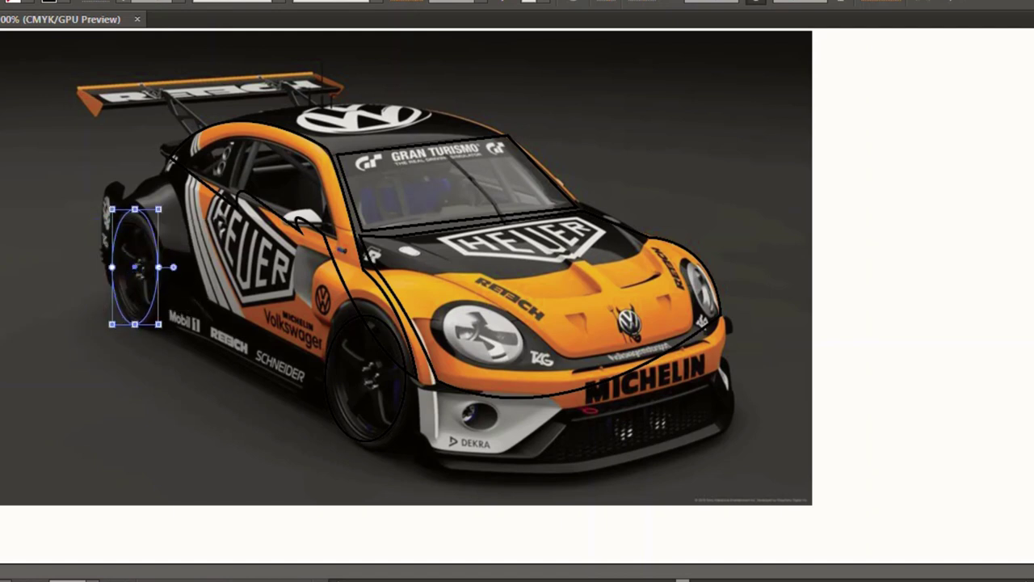
{"action": "left_click_drag", "start_coordinate": [159, 209], "coordinate": [156, 219]}
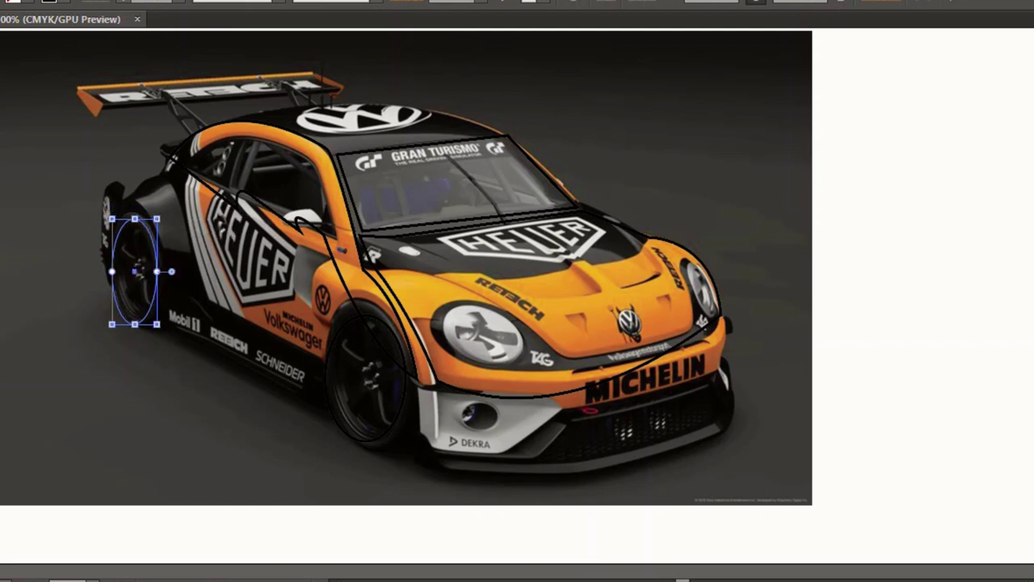
{"action": "key", "text": "Delete"}
{"action": "left_click_drag", "start_coordinate": [112, 219], "coordinate": [156, 324]}
{"action": "left_click_drag", "start_coordinate": [112, 219], "coordinate": [157, 324]}
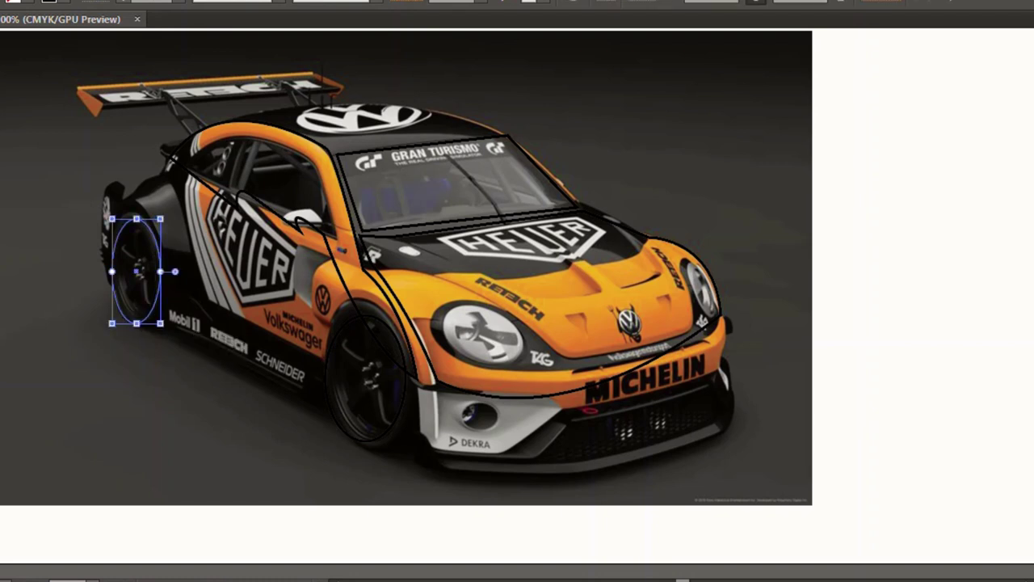
{"action": "key", "text": "Delete"}
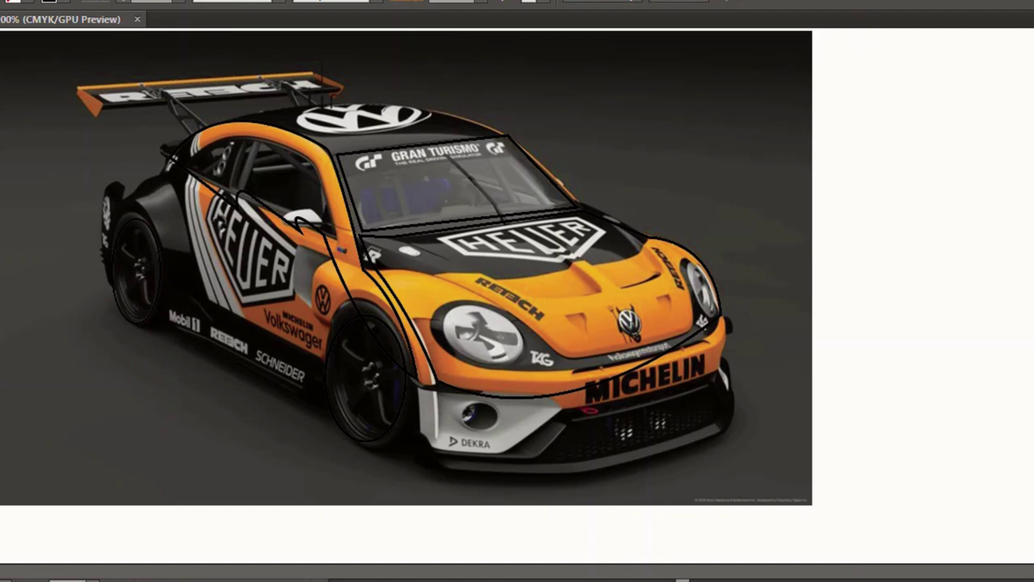
Trace a closed side-panel outline with a wavy top along the car's flank
{"action": "left_click", "coordinate": [177, 184]}
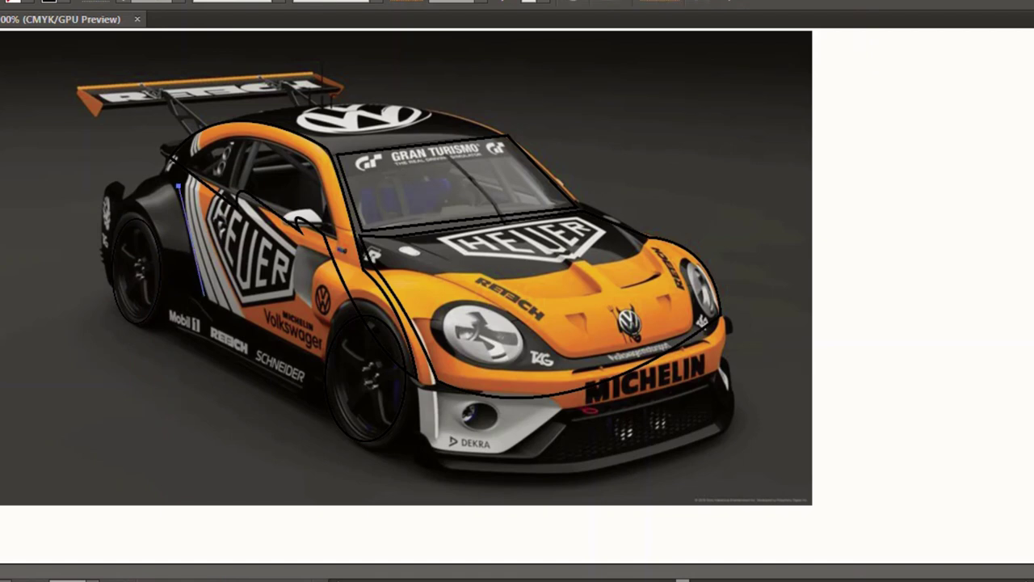
{"action": "left_click", "coordinate": [204, 300]}
{"action": "left_click", "coordinate": [321, 357]}
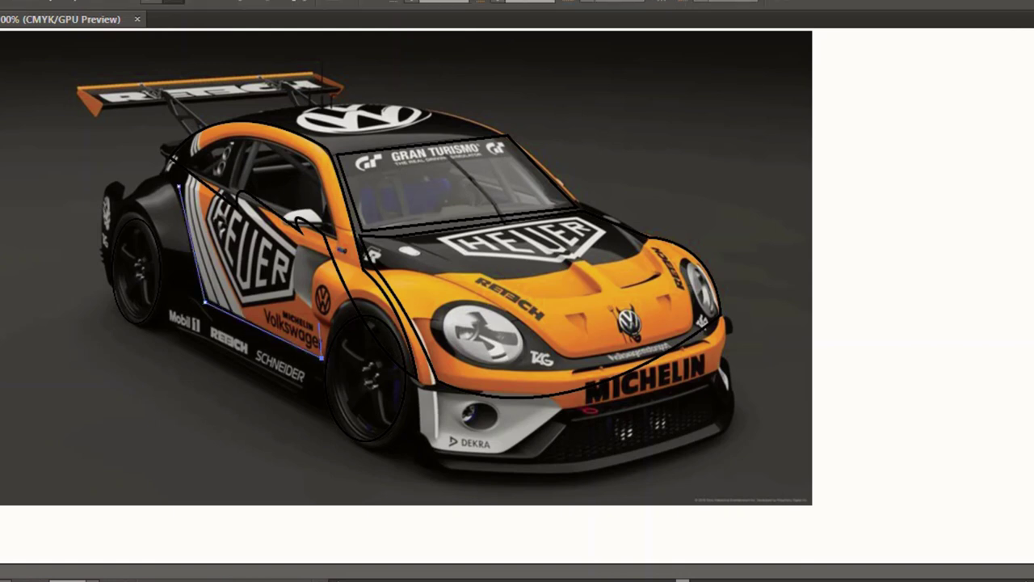
{"action": "left_click", "coordinate": [323, 278]}
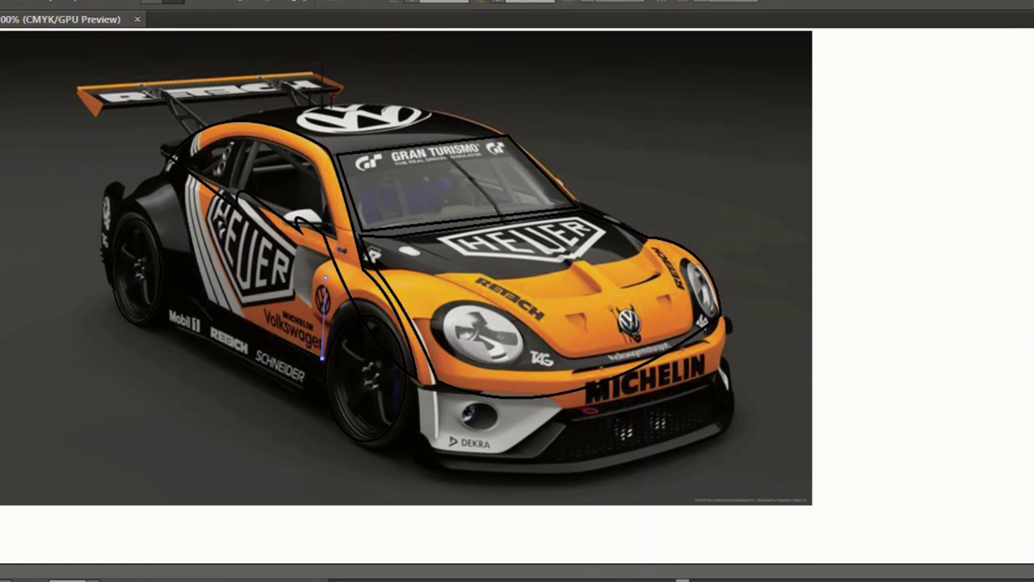
{"action": "left_click_drag", "start_coordinate": [241, 252], "coordinate": [287, 312]}
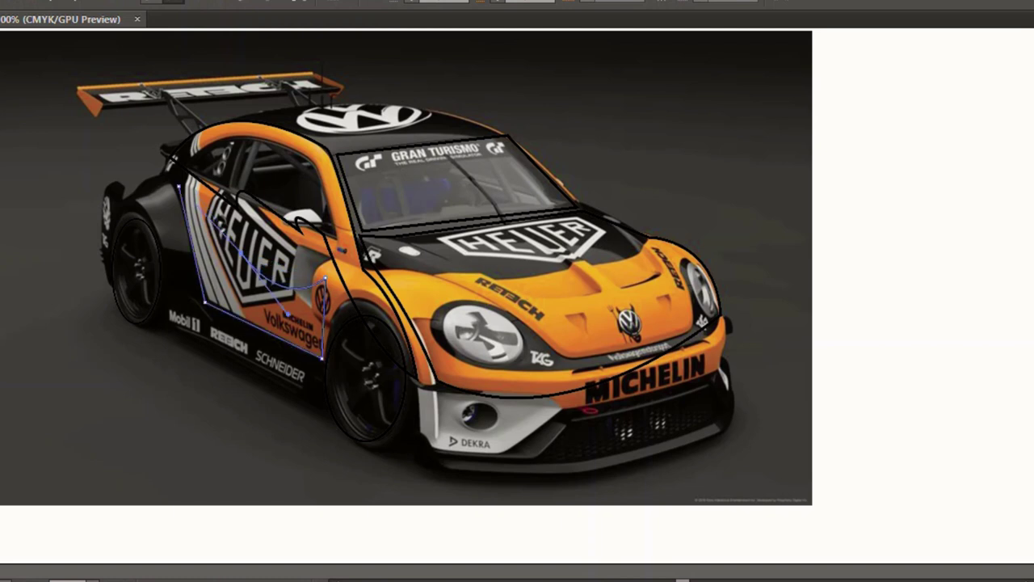
{"action": "left_click", "coordinate": [178, 187]}
Deselect everything and delete the reference car photo to review the outlines alone
{"action": "key", "text": "v"}
{"action": "key", "text": "ctrl+shift+a"}
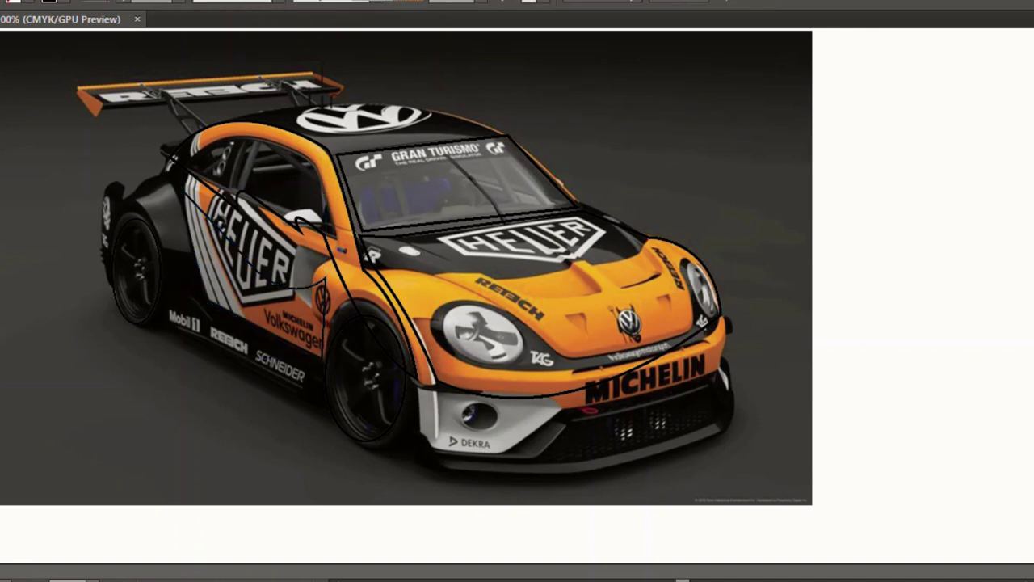
{"action": "left_click", "coordinate": [727, 121]}
{"action": "key", "text": "Delete"}
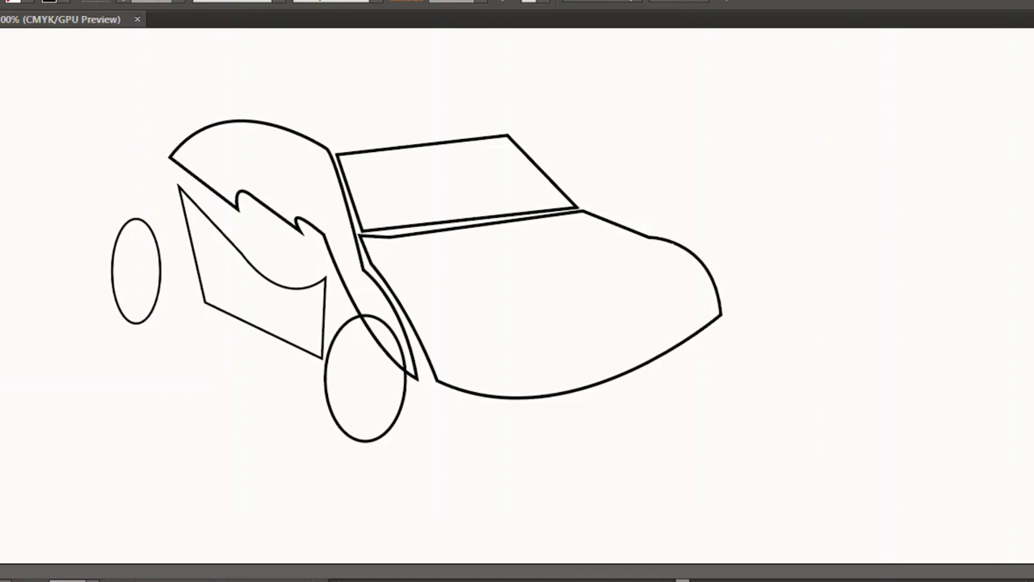
Restore the reference photo and draw an arched roof-top curve across the roof
{"action": "key", "text": "ctrl+z"}
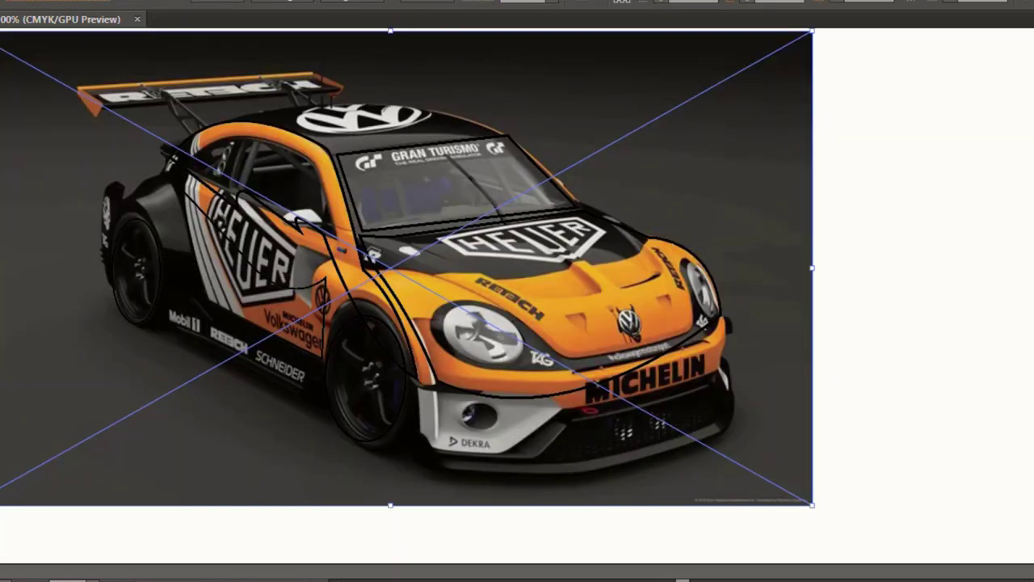
{"action": "key", "text": "ctrl+shift+a"}
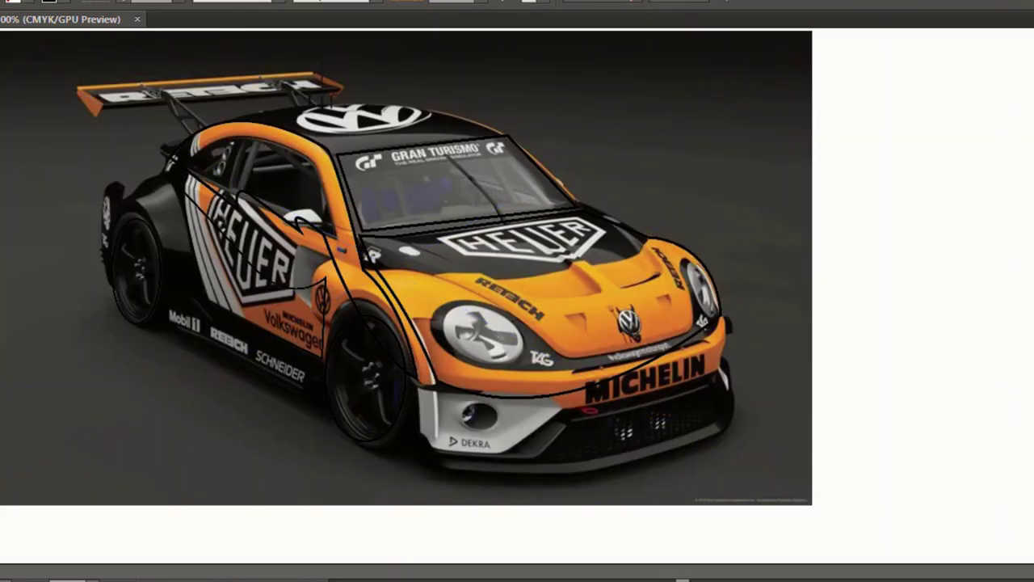
{"action": "left_click", "coordinate": [222, 119]}
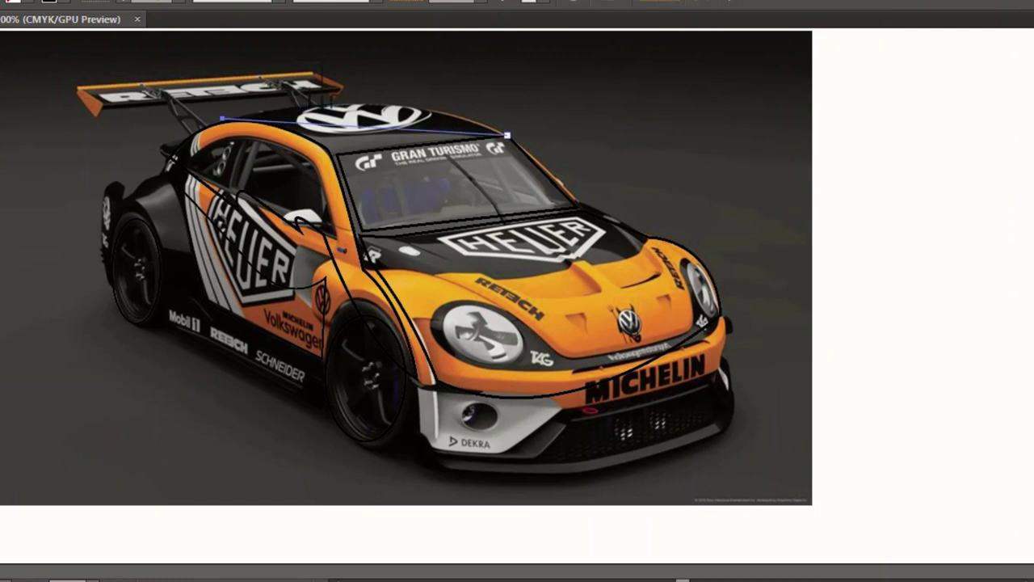
{"action": "left_click_drag", "start_coordinate": [502, 130], "coordinate": [623, 192]}
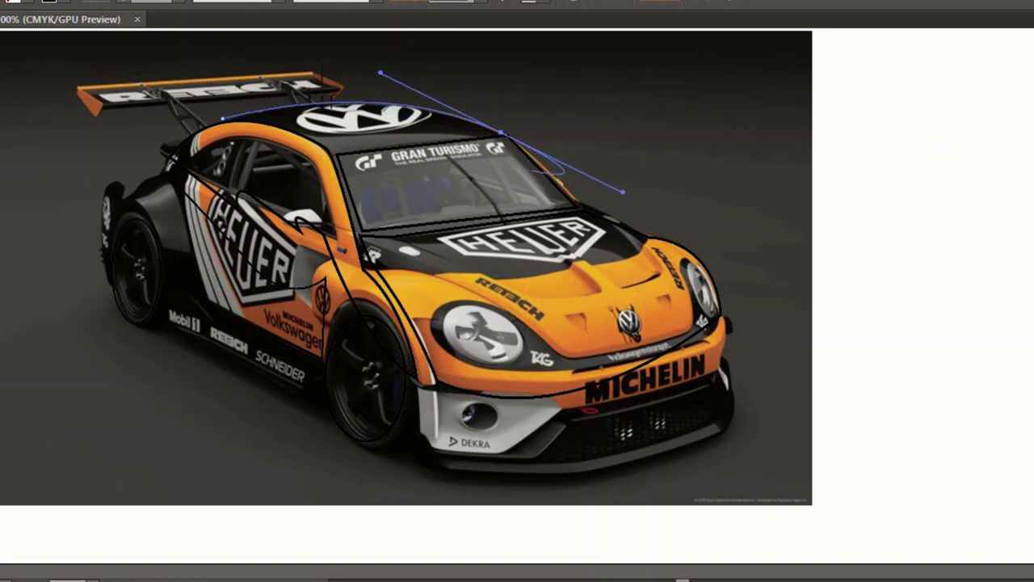
{"action": "left_click", "coordinate": [502, 132]}
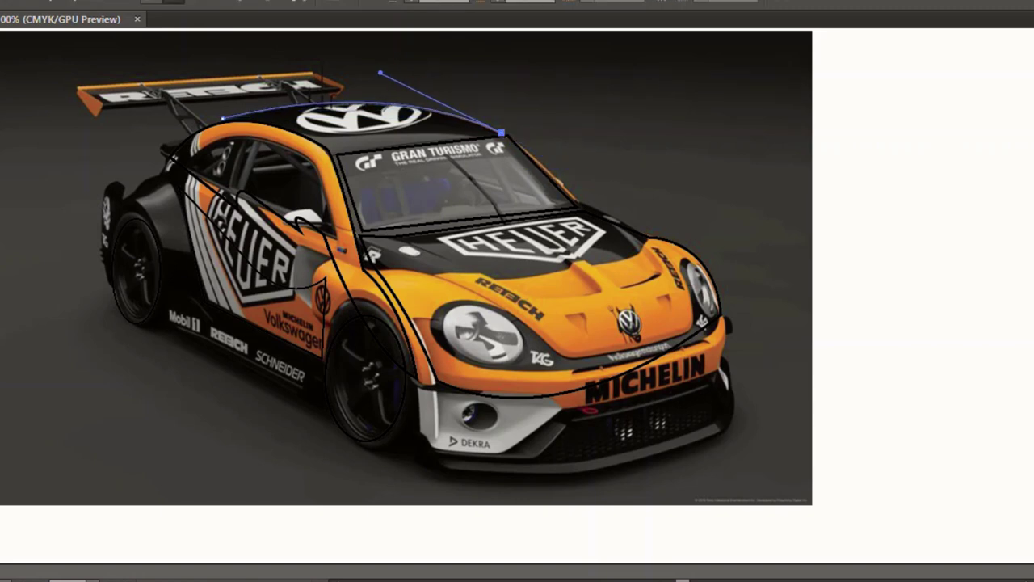
{"action": "left_click", "coordinate": [336, 149]}
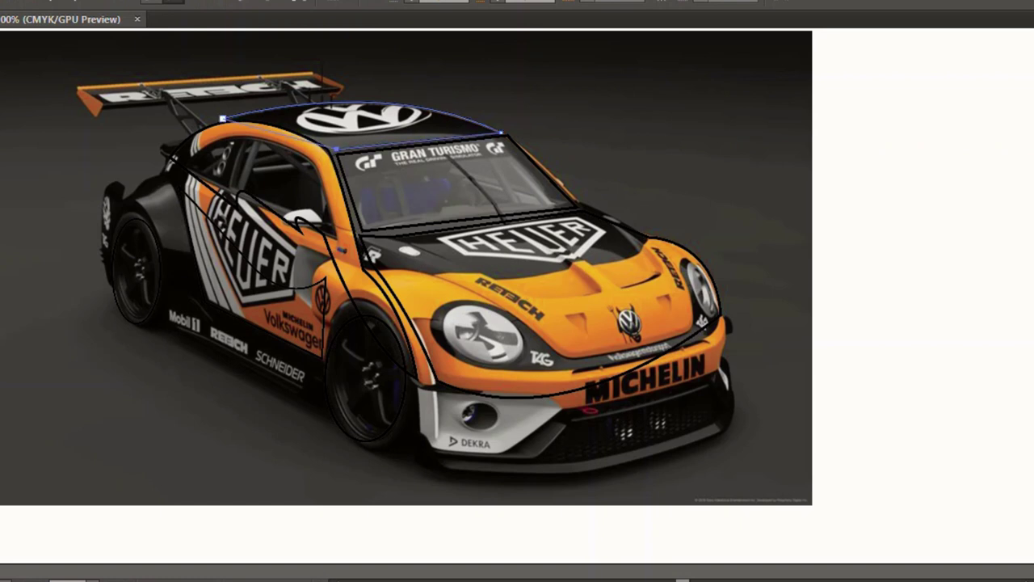
{"action": "left_click", "coordinate": [223, 118]}
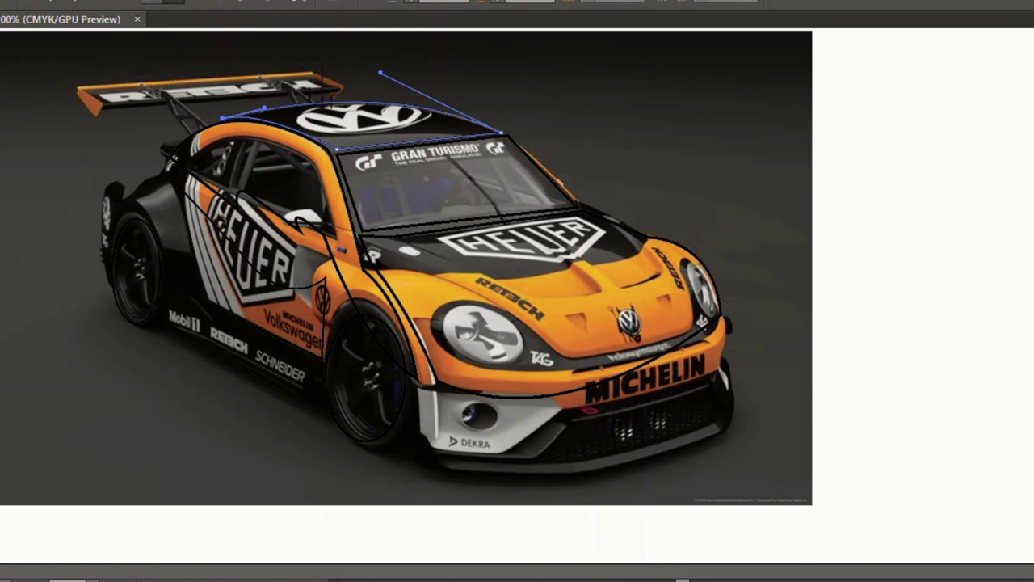
Deselect the roof path and remove the reference photo so only the outlines show
{"action": "key", "text": "v"}
{"action": "key", "text": "ctrl+shift+a"}
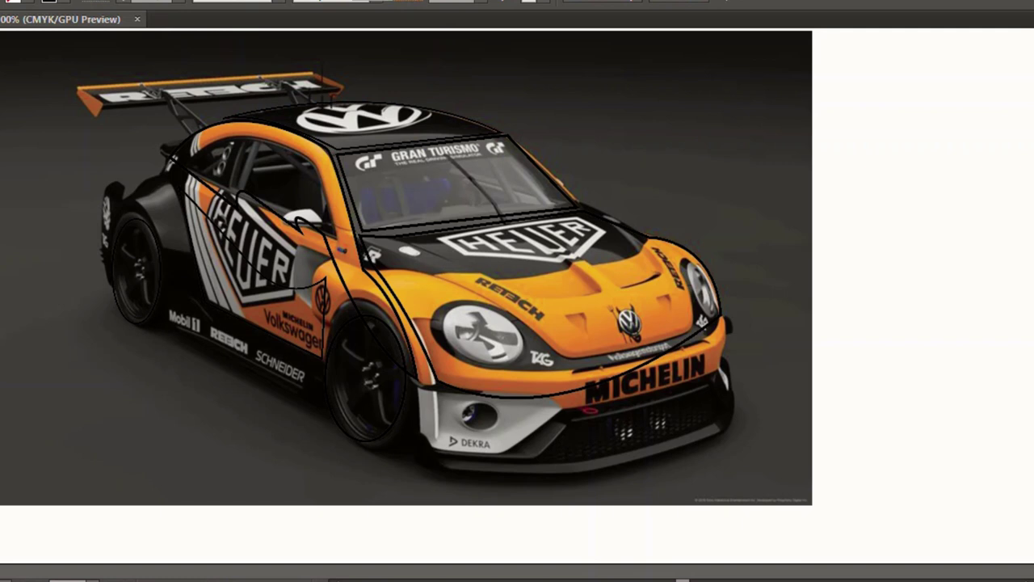
{"action": "key", "text": "ctrl+alt+2"}
{"action": "key", "text": "Delete"}
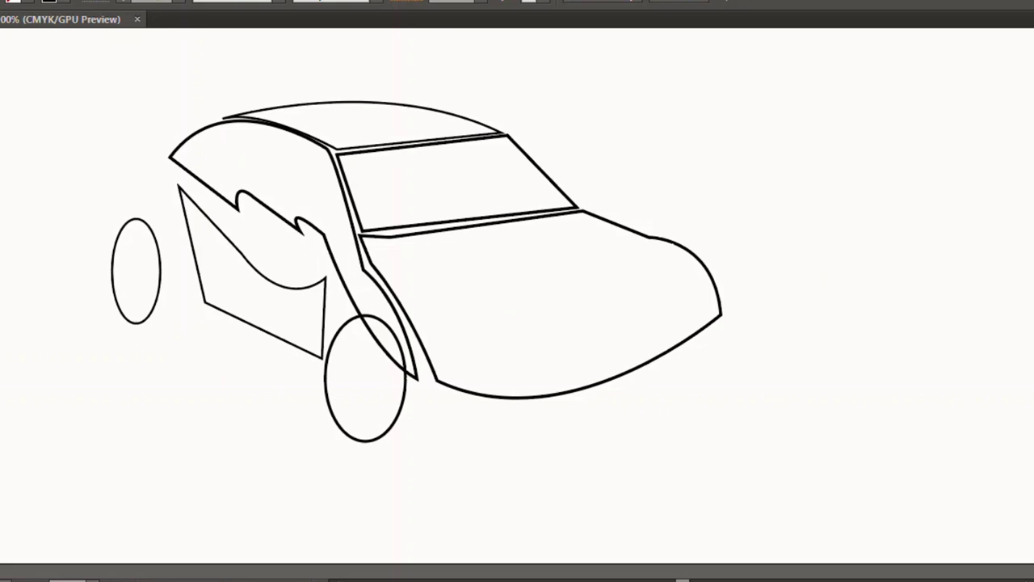
Bring back the hidden car photo with Show All (Alt+Ctrl+3), then deselect it
{"action": "left_click", "coordinate": [557, 392]}
{"action": "left_click", "coordinate": [558, 477]}
{"action": "key", "text": "ctrl+alt+3"}
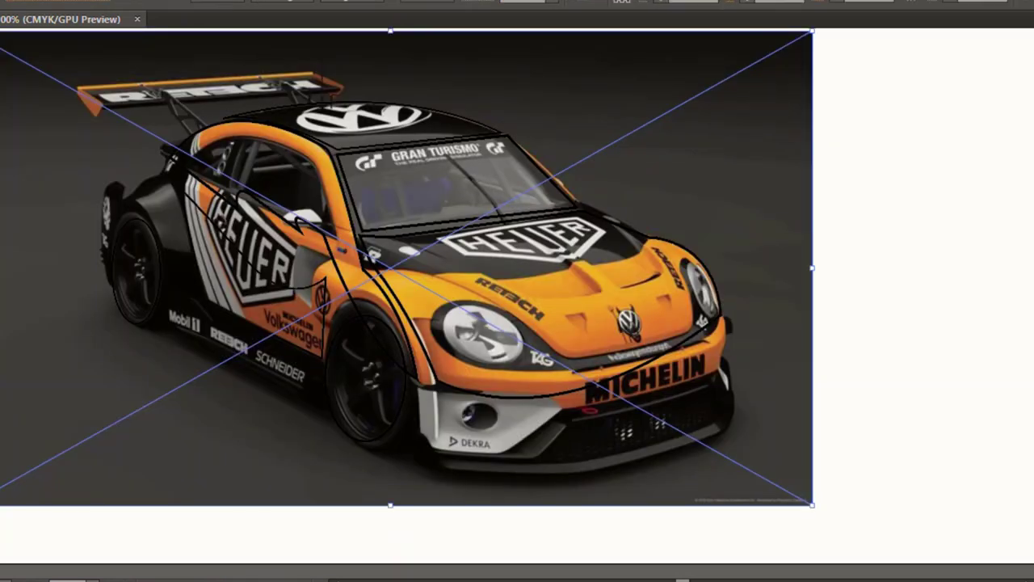
{"action": "key", "text": "ctrl+2"}
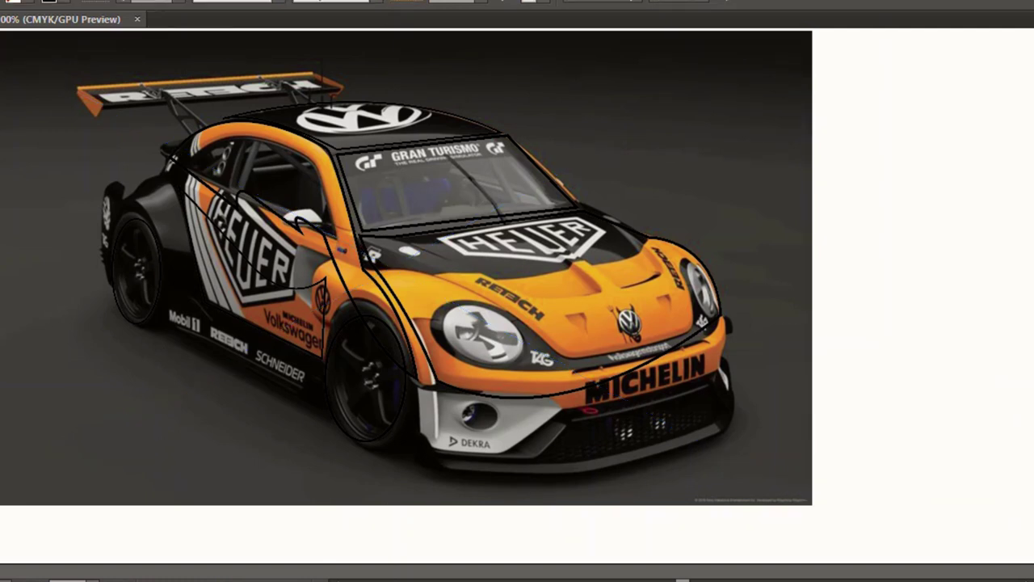
{"action": "left_click", "coordinate": [173, 159]}
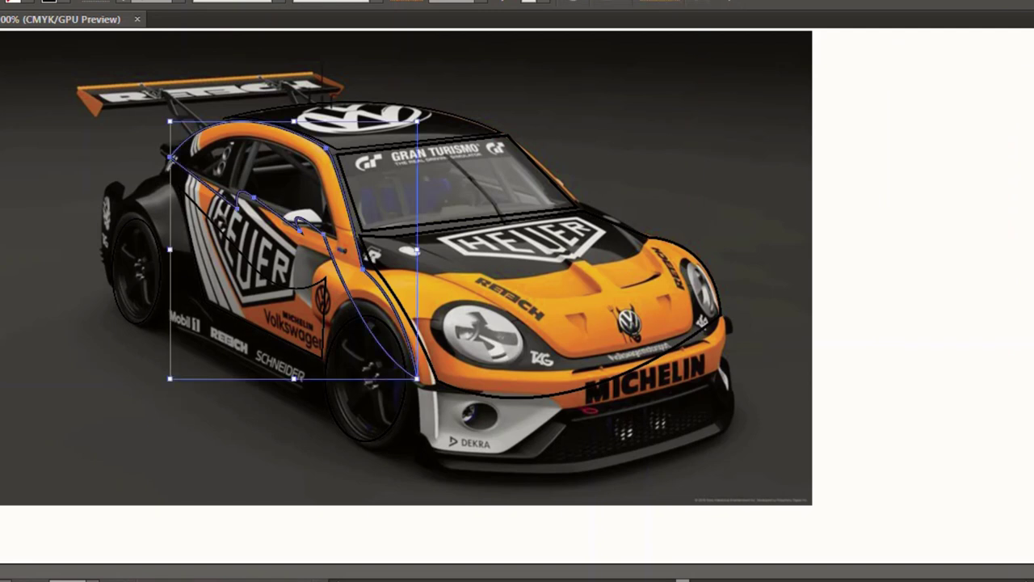
{"action": "left_click", "coordinate": [32, 1]}
{"action": "left_click", "coordinate": [67, 75]}
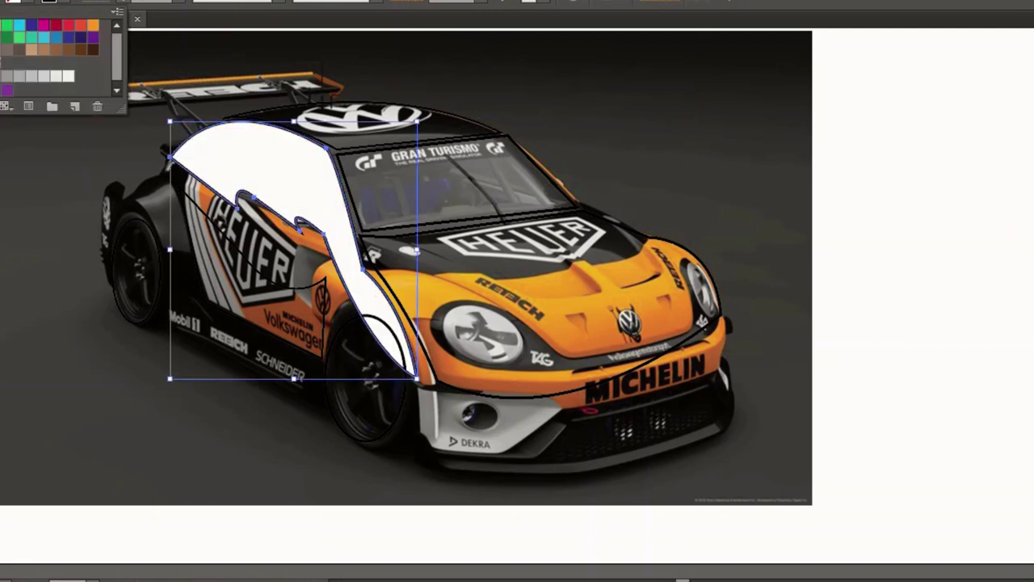
{"action": "key", "text": "Escape"}
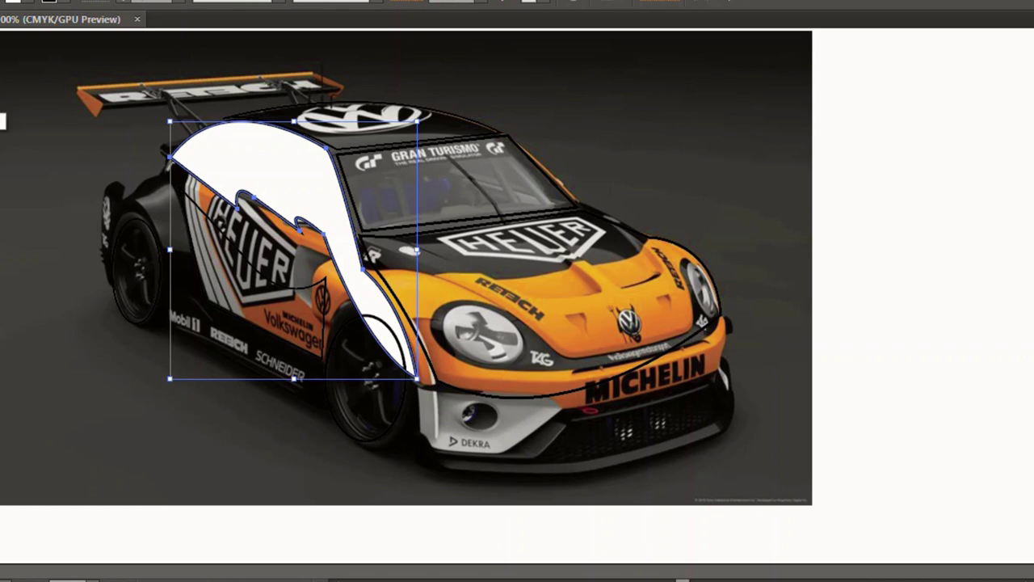
{"action": "key", "text": "a"}
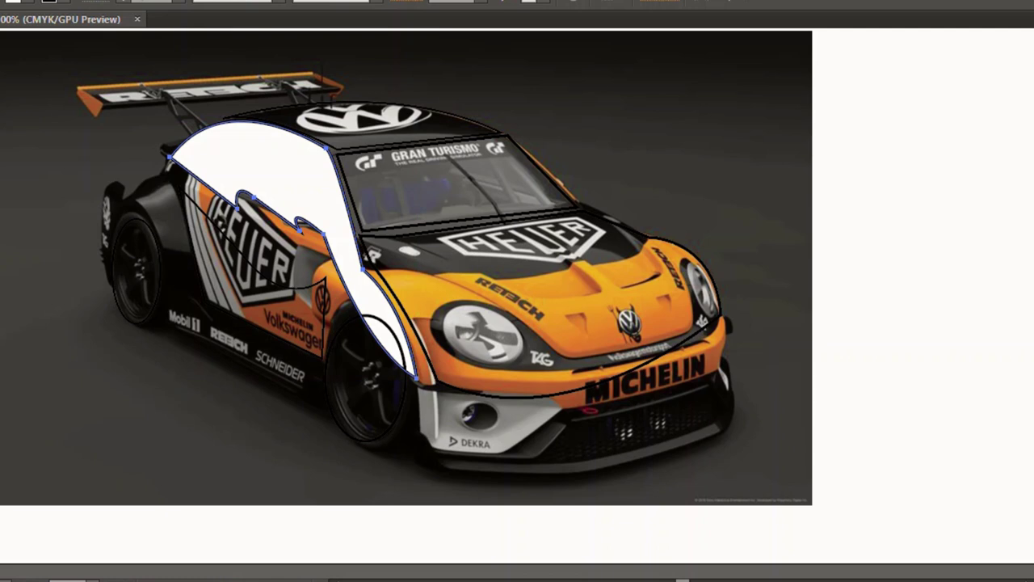
{"action": "key", "text": "v"}
{"action": "key", "text": "slash"}
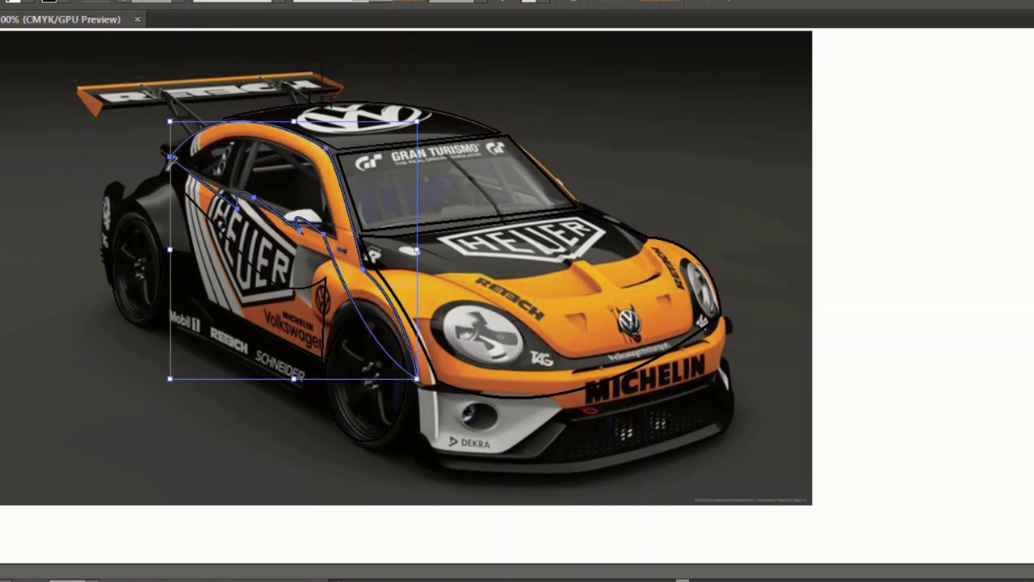
{"action": "left_click", "coordinate": [565, 161]}
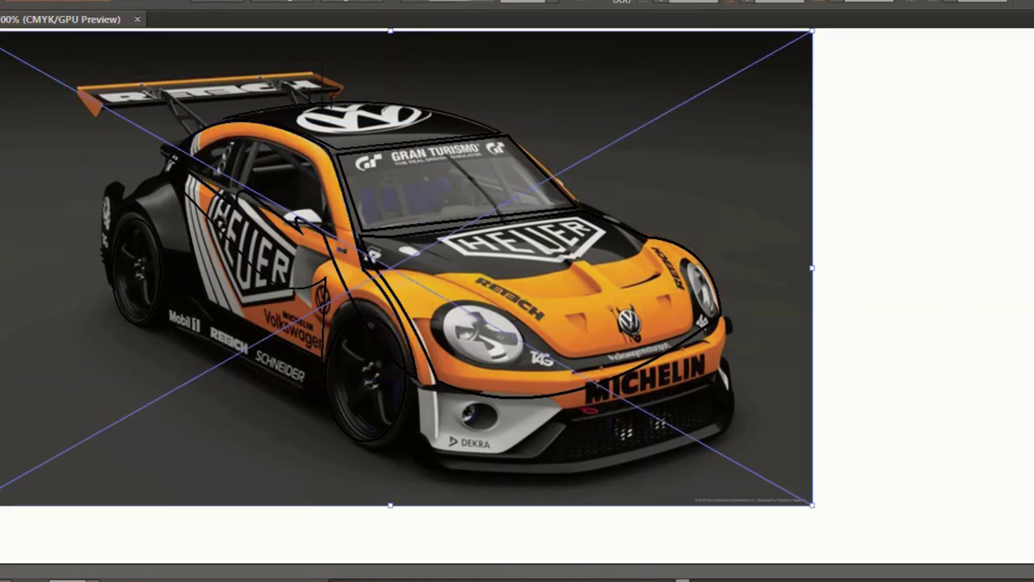
{"action": "key", "text": "ctrl+2"}
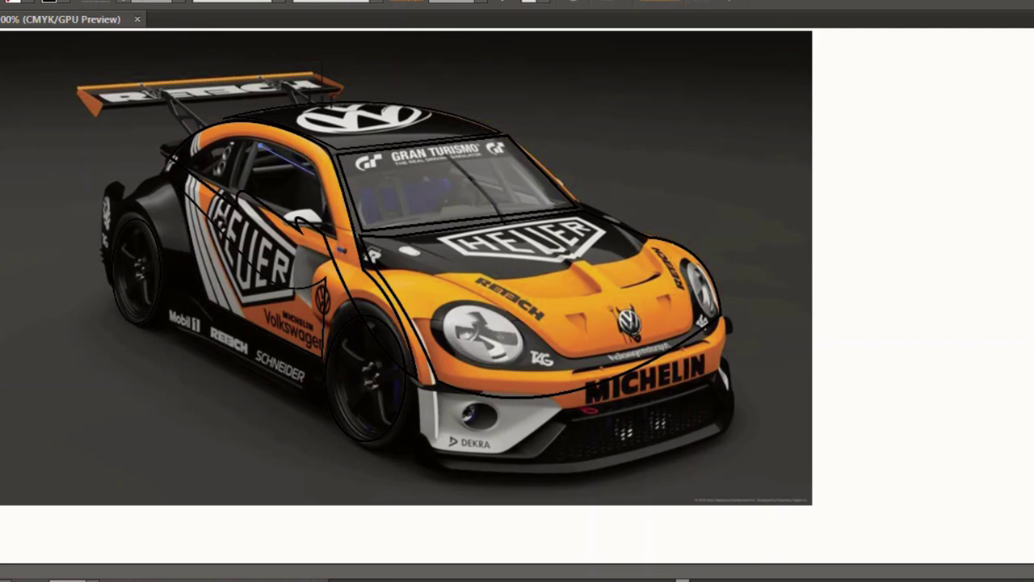
Trace the side window behind the windshield, curving around the side mirror
{"action": "left_click_drag", "start_coordinate": [303, 144], "coordinate": [323, 184]}
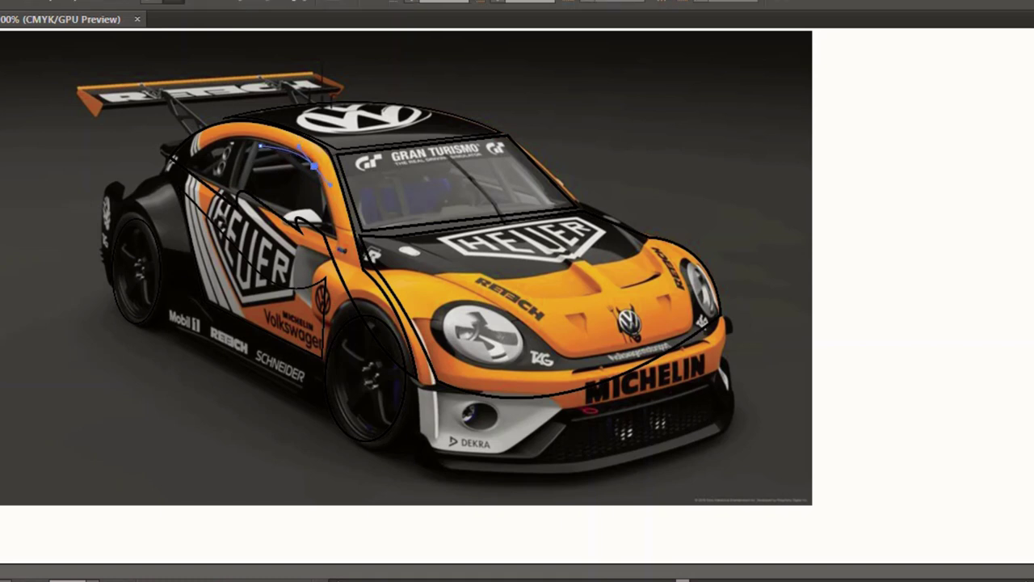
{"action": "left_click", "coordinate": [316, 166]}
{"action": "left_click", "coordinate": [334, 239]}
{"action": "left_click_drag", "start_coordinate": [281, 201], "coordinate": [280, 199]}
{"action": "left_click", "coordinate": [285, 206]}
{"action": "left_click_drag", "start_coordinate": [285, 207], "coordinate": [276, 194]}
{"action": "left_click", "coordinate": [247, 192]}
{"action": "left_click_drag", "start_coordinate": [248, 192], "coordinate": [259, 215]}
{"action": "left_click", "coordinate": [248, 193]}
Select the side window shape and browse the fill colour swatches
{"action": "key", "text": "v"}
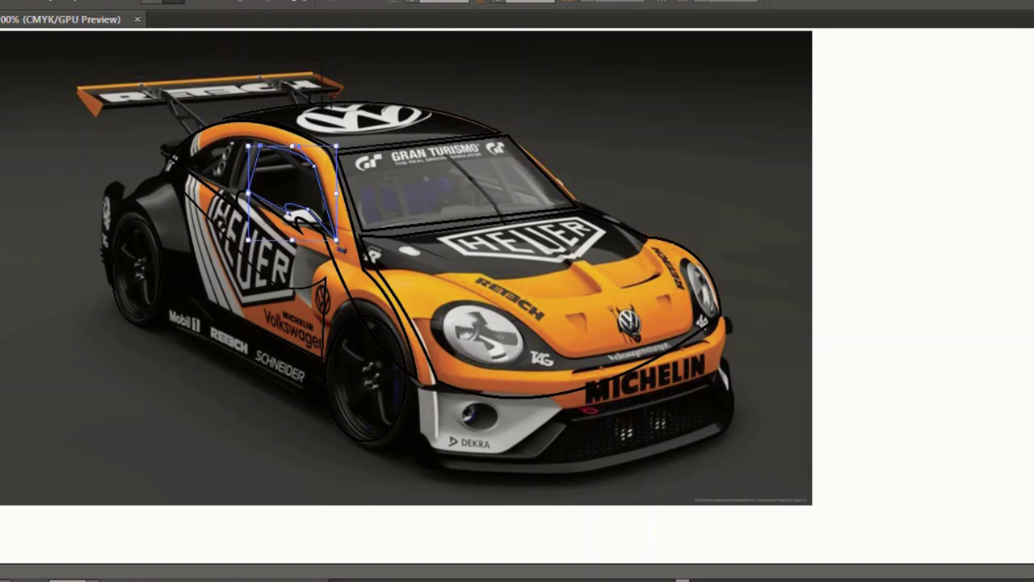
{"action": "key", "text": "ctrl+shift+a"}
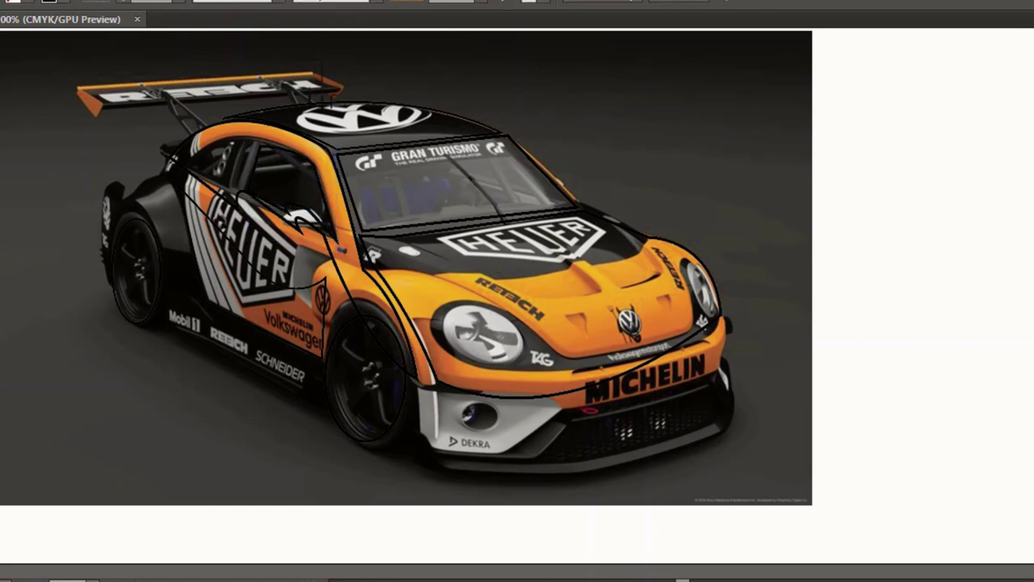
{"action": "left_click", "coordinate": [320, 173]}
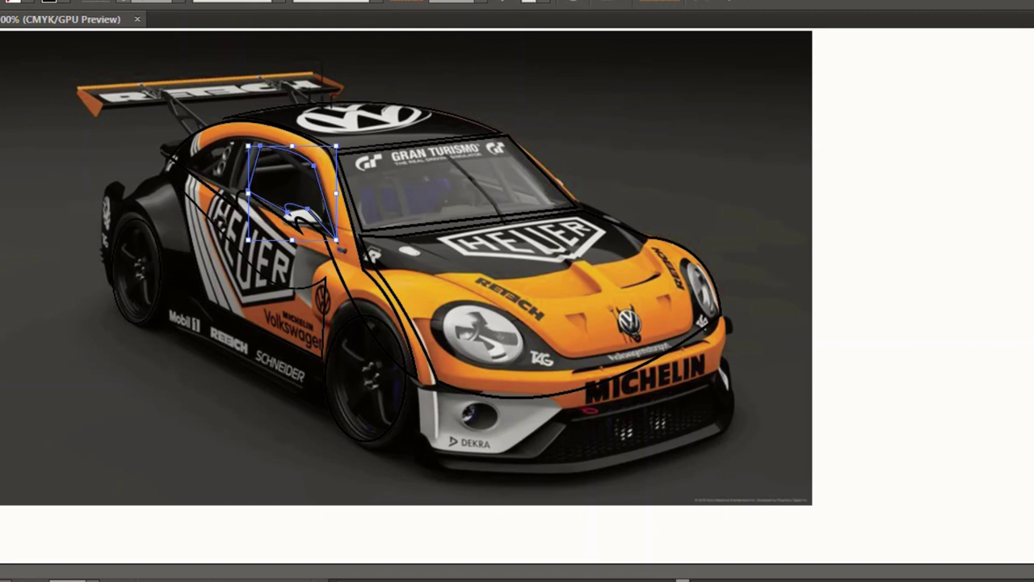
{"action": "left_click", "coordinate": [49, 2]}
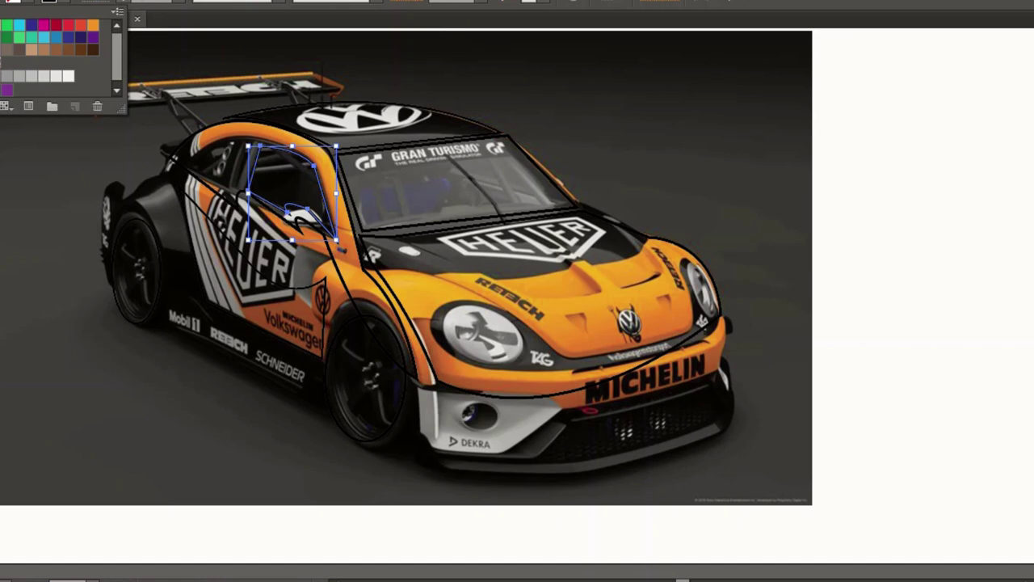
{"action": "left_click", "coordinate": [7, 106]}
{"action": "key", "text": "Escape"}
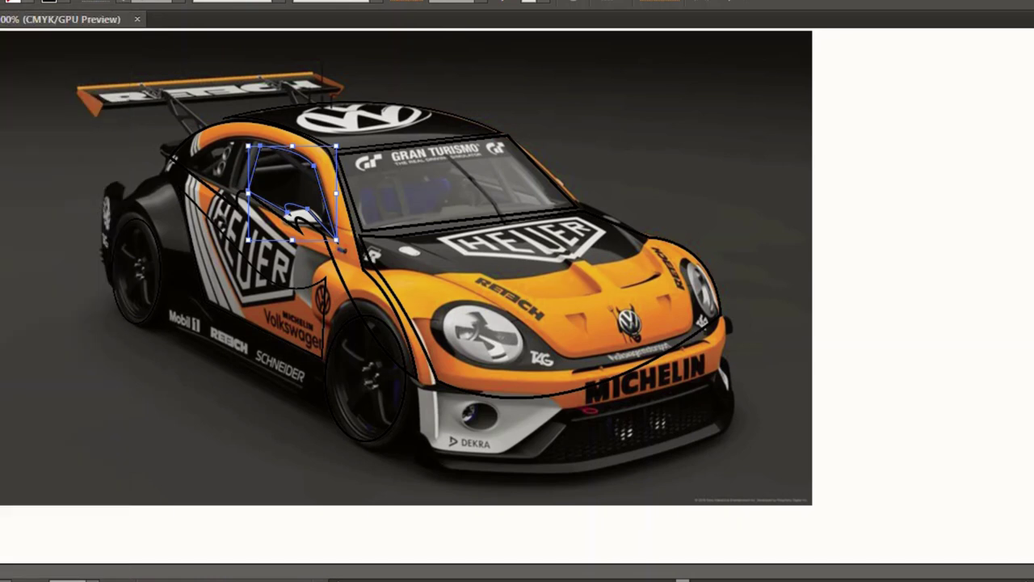
{"action": "left_click", "coordinate": [48, 3]}
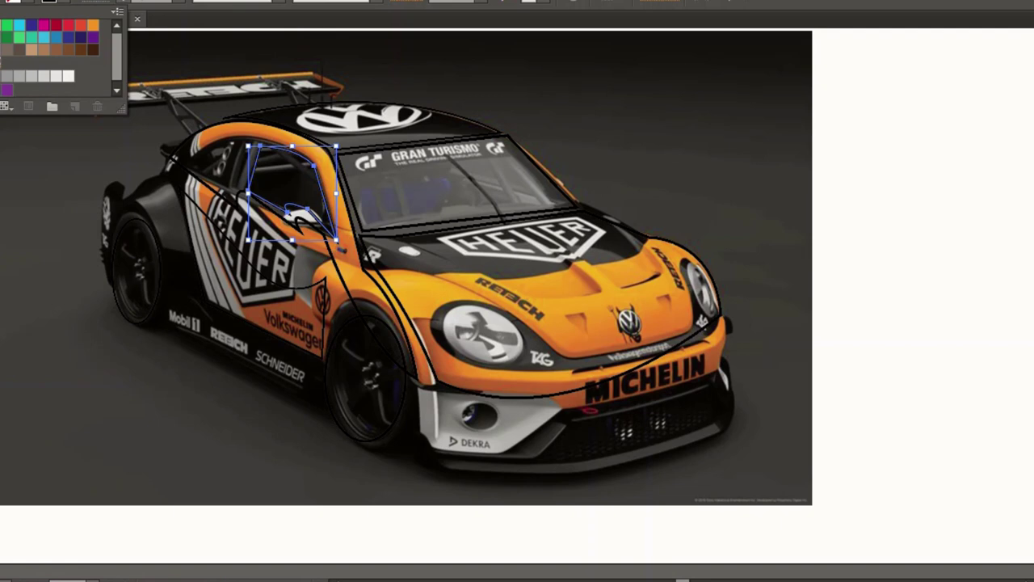
{"action": "key", "text": "Escape"}
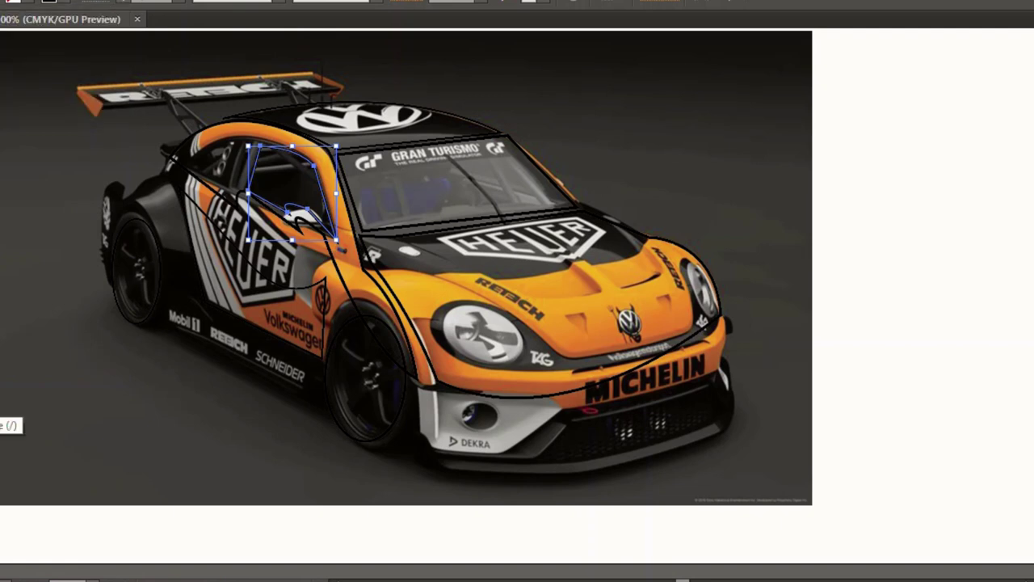
Fill the side window with pure red FF0000 through the Color Picker
{"action": "key", "text": "F6"}
{"action": "key", "text": "d"}
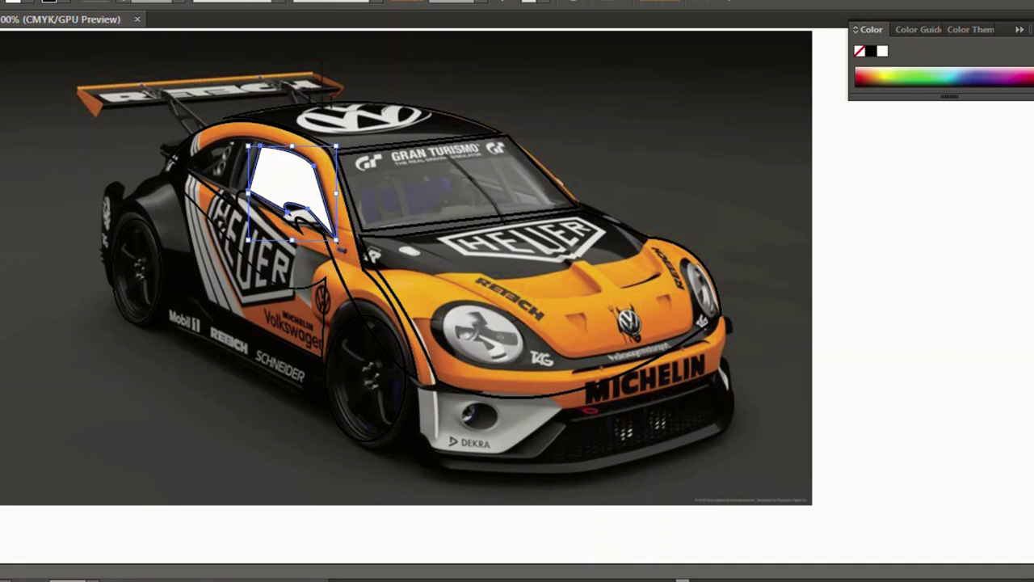
{"action": "left_click", "coordinate": [27, 2]}
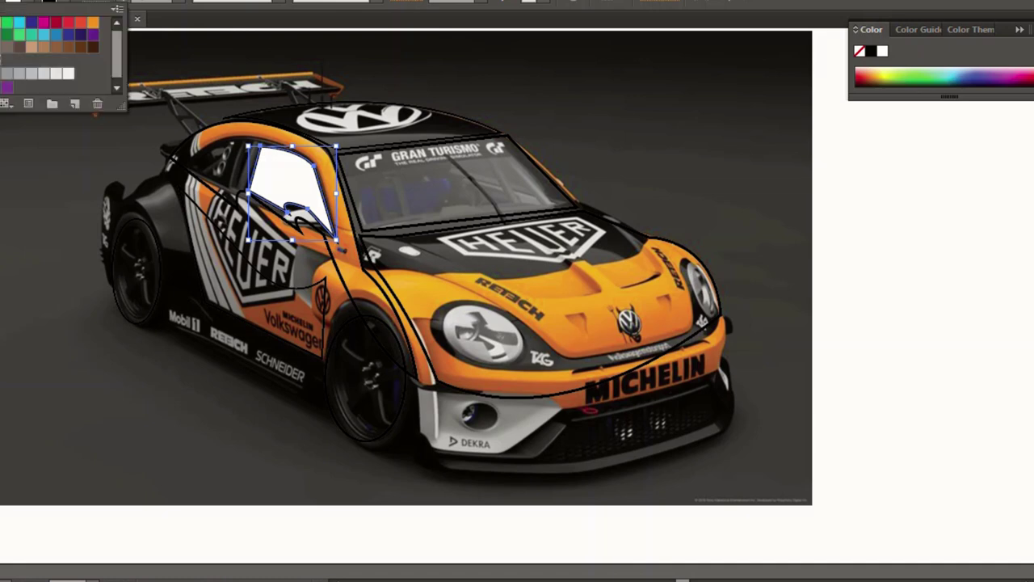
{"action": "left_click", "coordinate": [858, 77]}
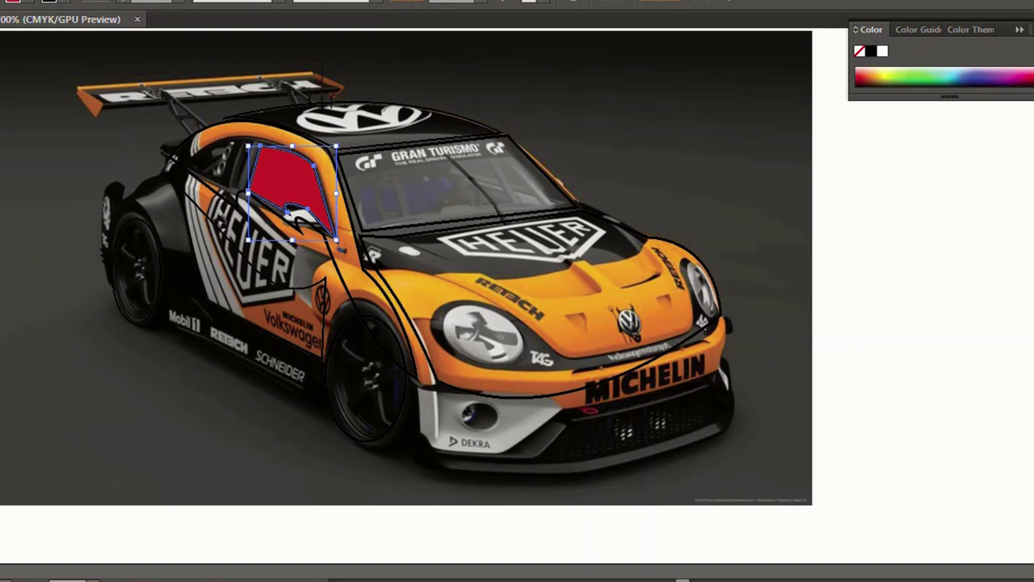
{"action": "key", "text": "d"}
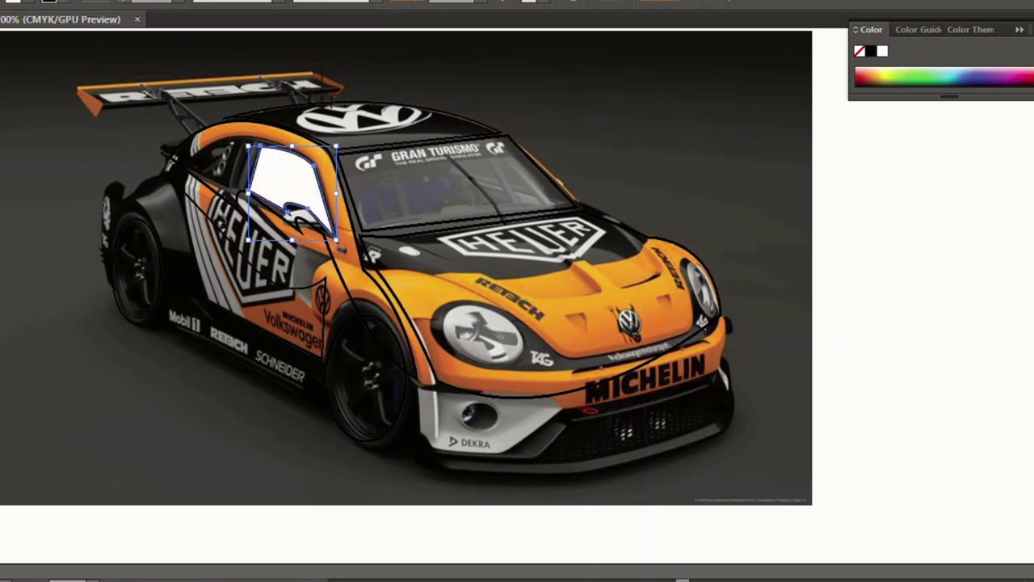
{"action": "double_click", "coordinate": [883, 51]}
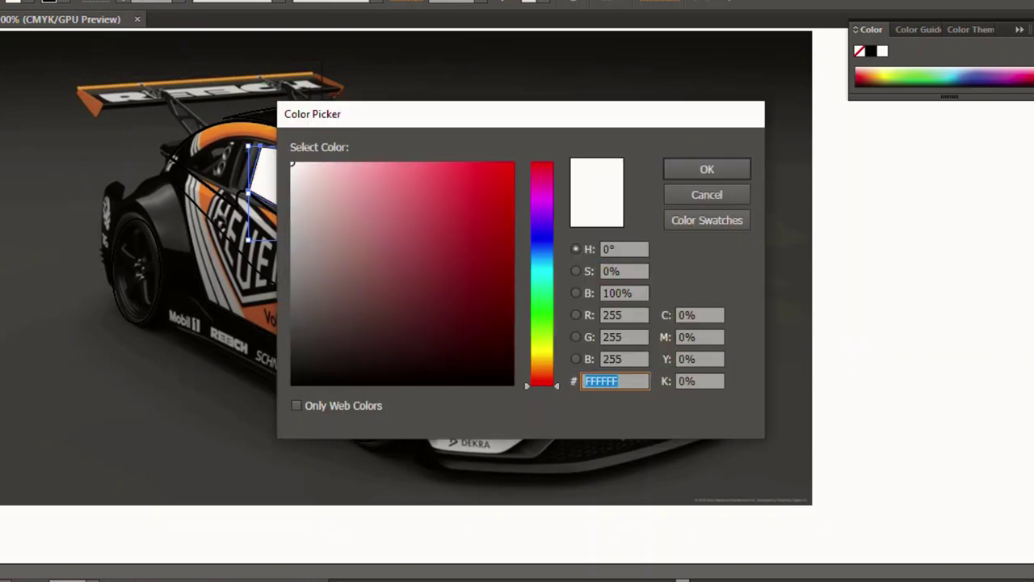
{"action": "type", "text": "ff0000"}
{"action": "key", "text": "Return"}
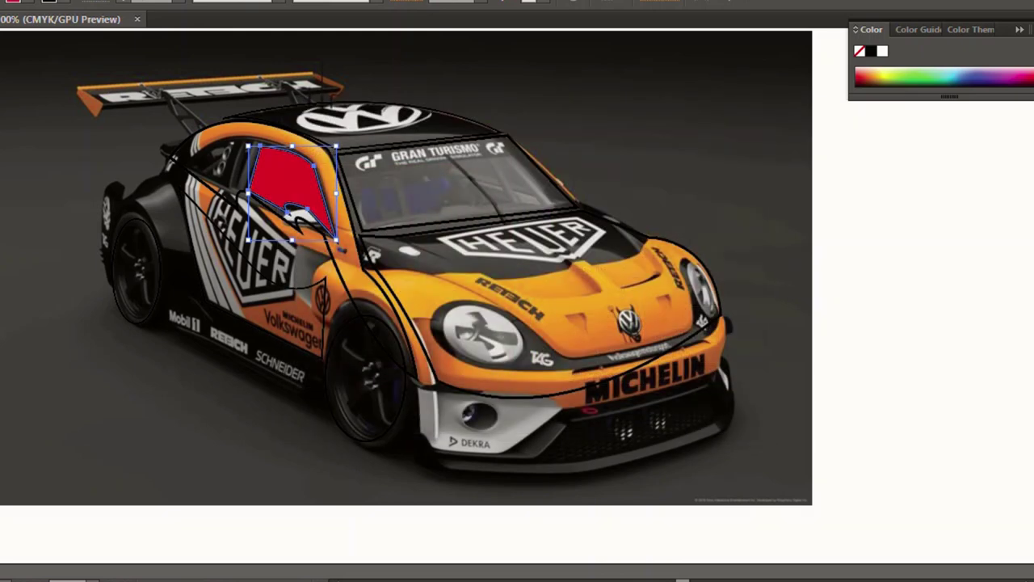
{"action": "key", "text": "ctrl+shift+a"}
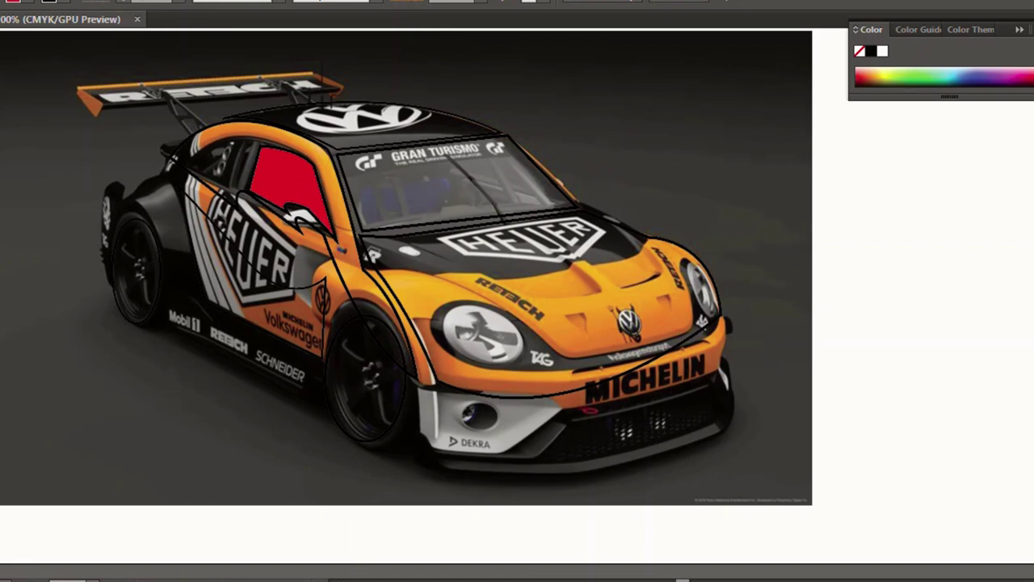
Fill the hood, windshield and door side panel with red
{"action": "left_click", "coordinate": [541, 395]}
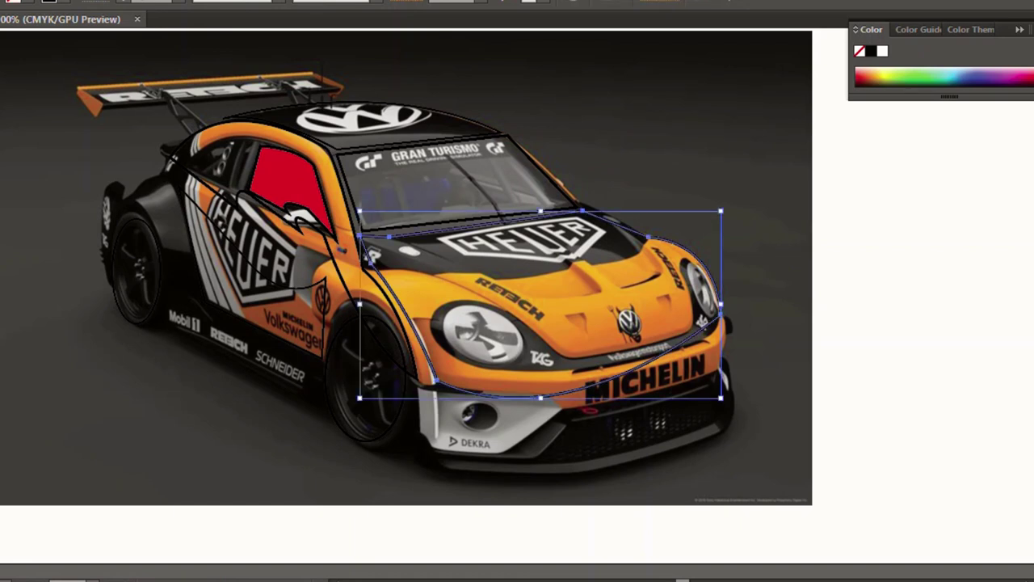
{"action": "key", "text": "comma"}
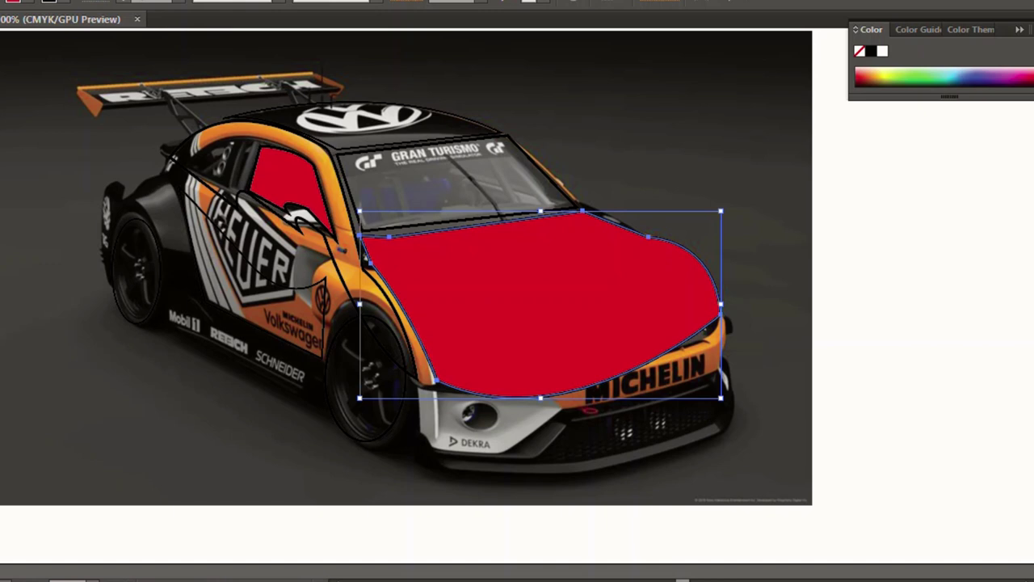
{"action": "left_click", "coordinate": [469, 225]}
{"action": "key", "text": "comma"}
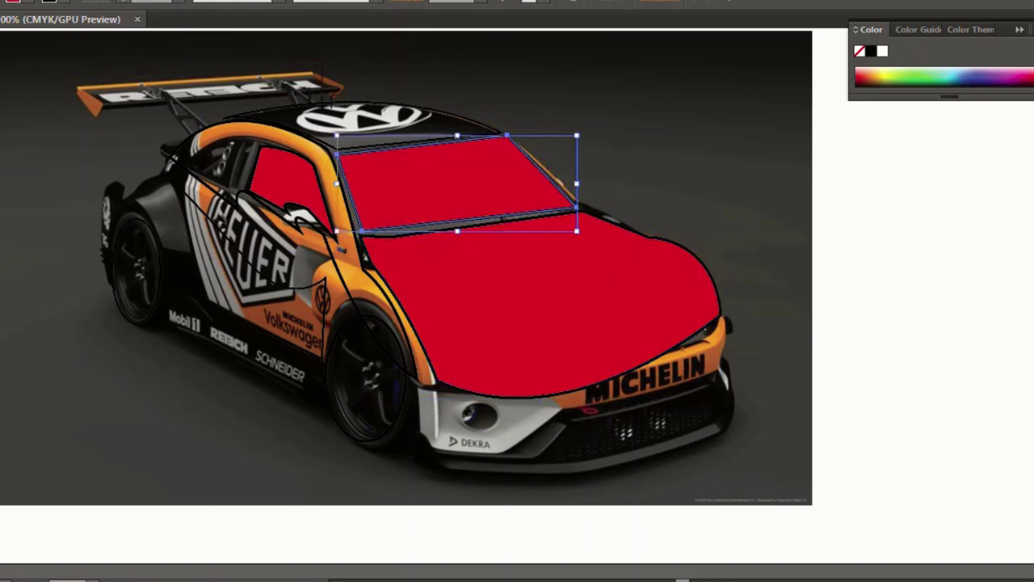
{"action": "left_click", "coordinate": [206, 300]}
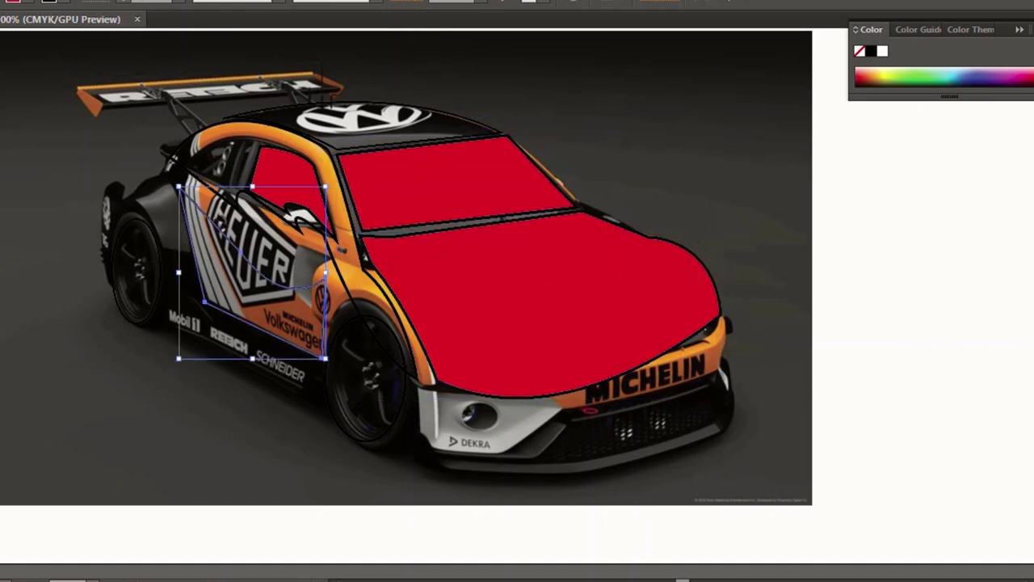
{"action": "key", "text": "comma"}
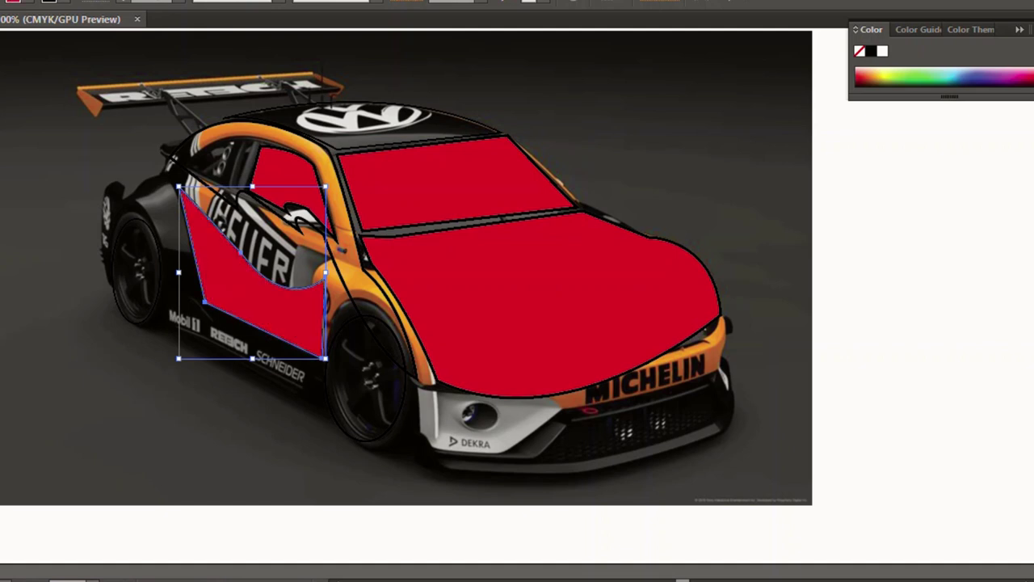
{"action": "key", "text": "ctrl+shift+a"}
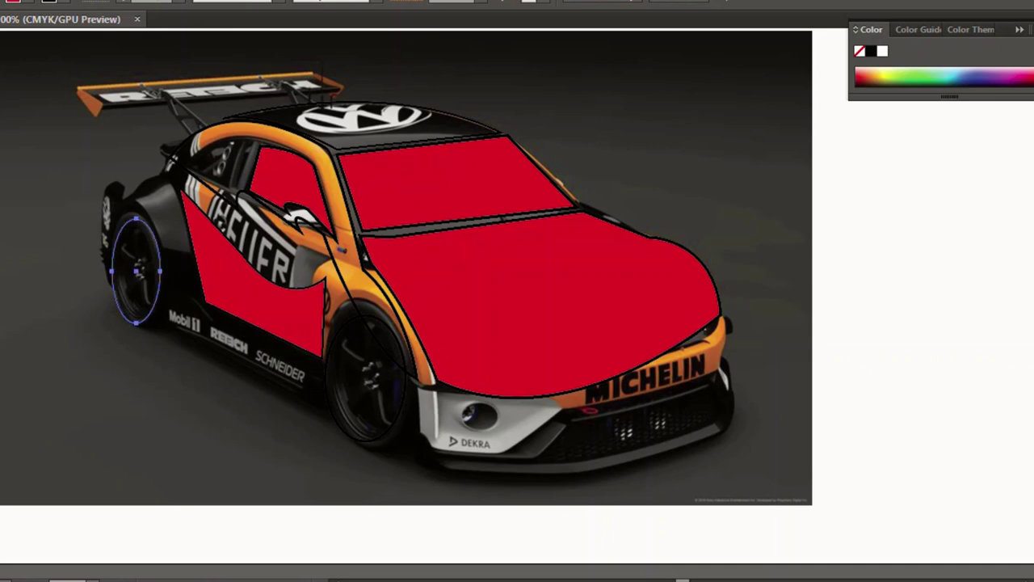
Give the rear wheel ellipse a near-black fill
{"action": "left_click", "coordinate": [135, 270]}
{"action": "key", "text": "comma"}
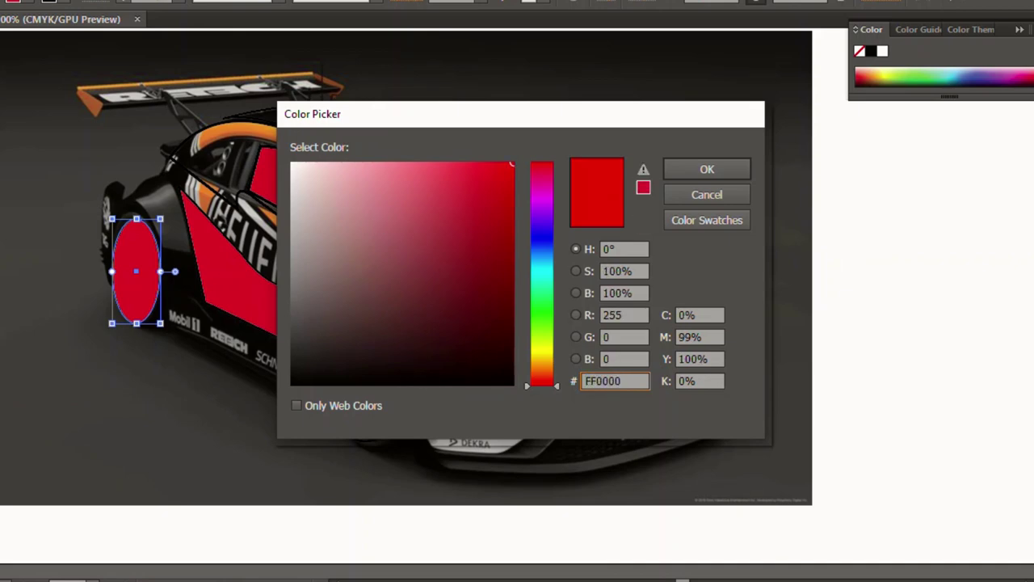
{"action": "left_click_drag", "start_coordinate": [431, 369], "coordinate": [440, 384]}
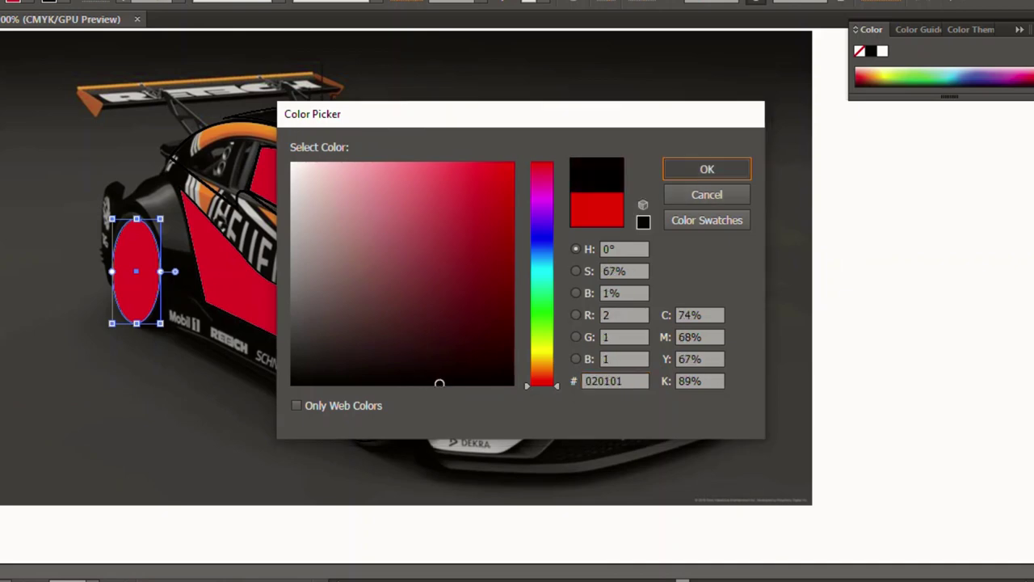
{"action": "left_click", "coordinate": [708, 169]}
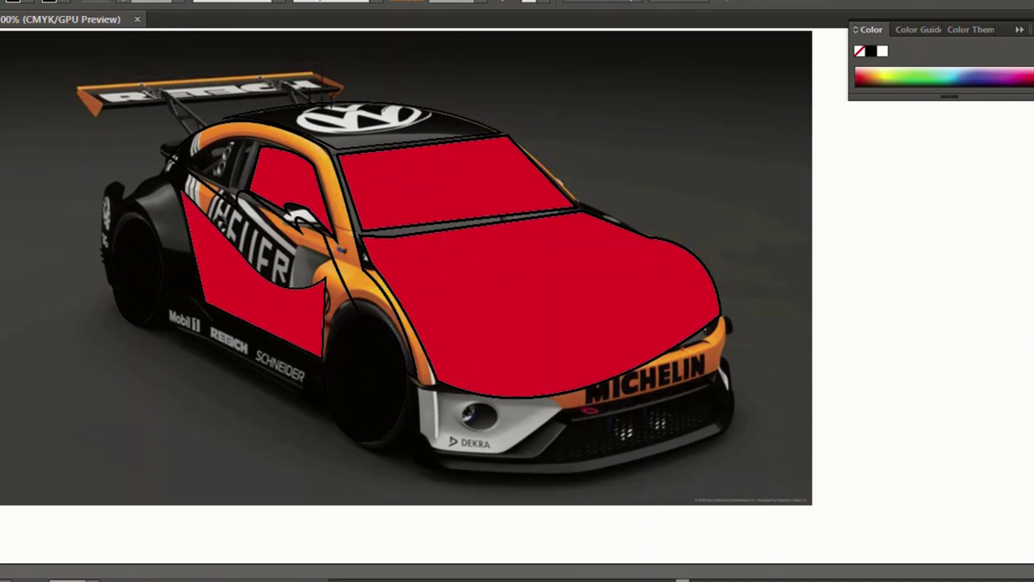
Fill the side stripe black and recolour the hood near-black
{"action": "left_click", "coordinate": [363, 271]}
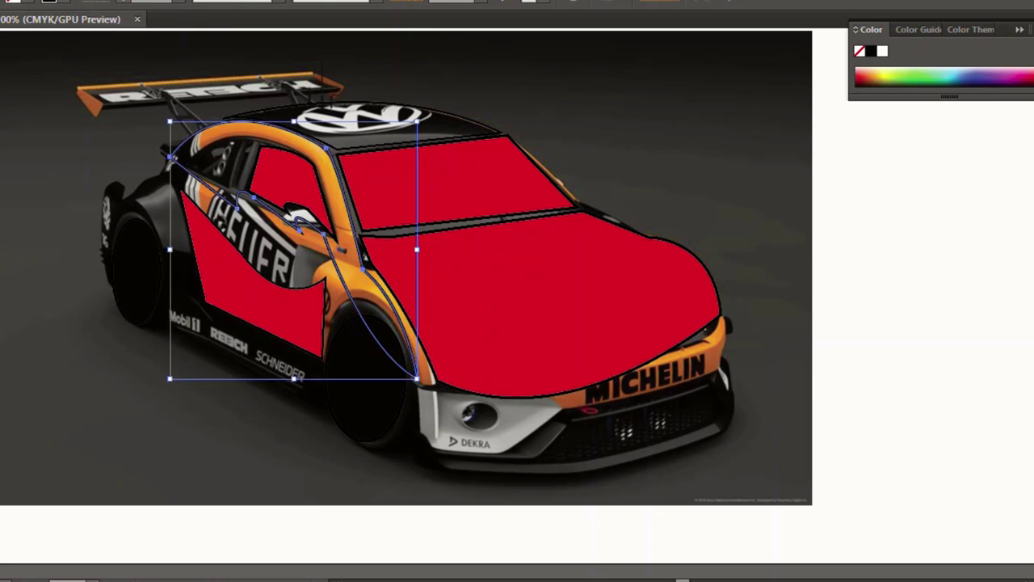
{"action": "key", "text": "shift+x"}
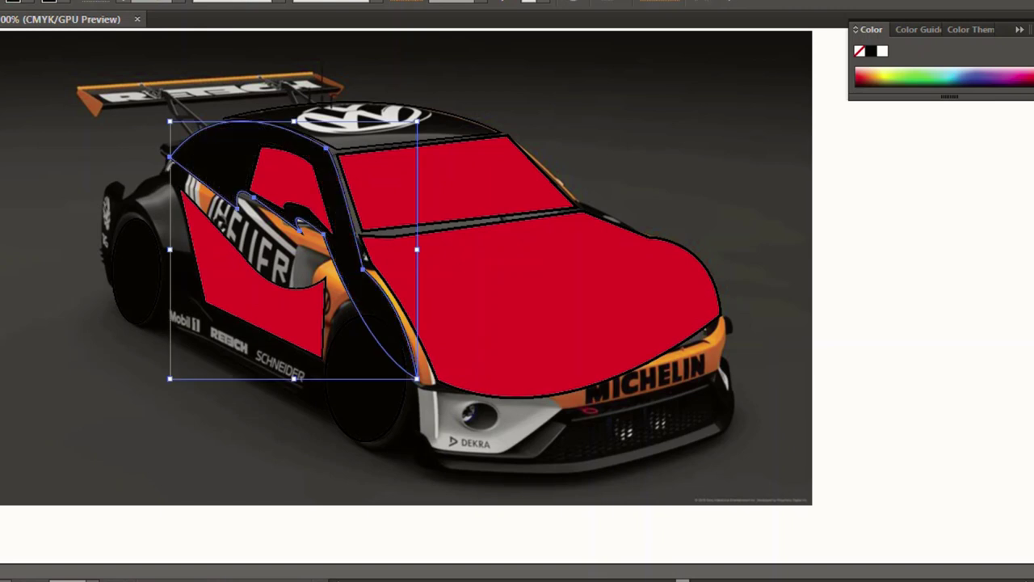
{"action": "key", "text": "ctrl+shift+a"}
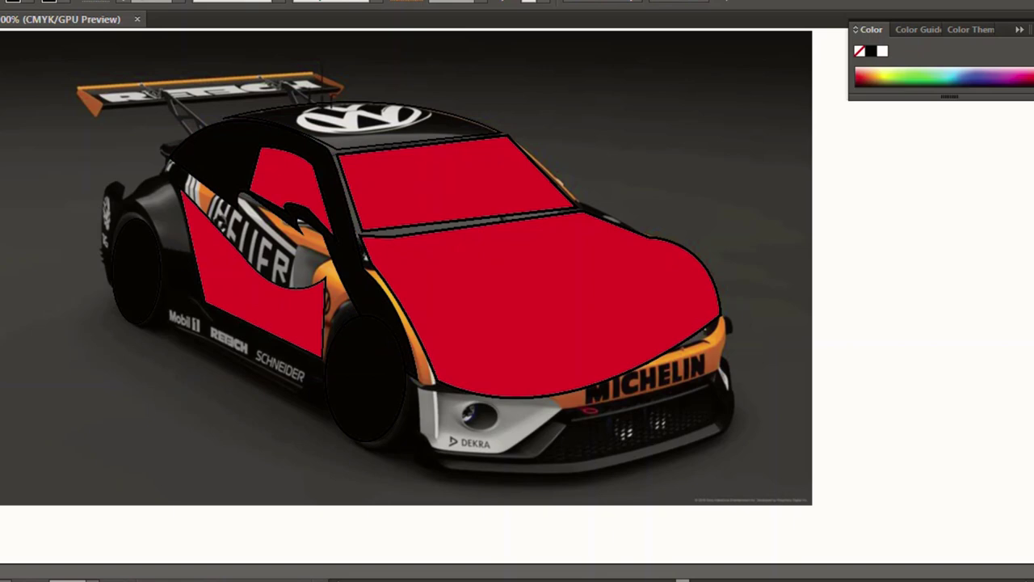
{"action": "left_click", "coordinate": [540, 307]}
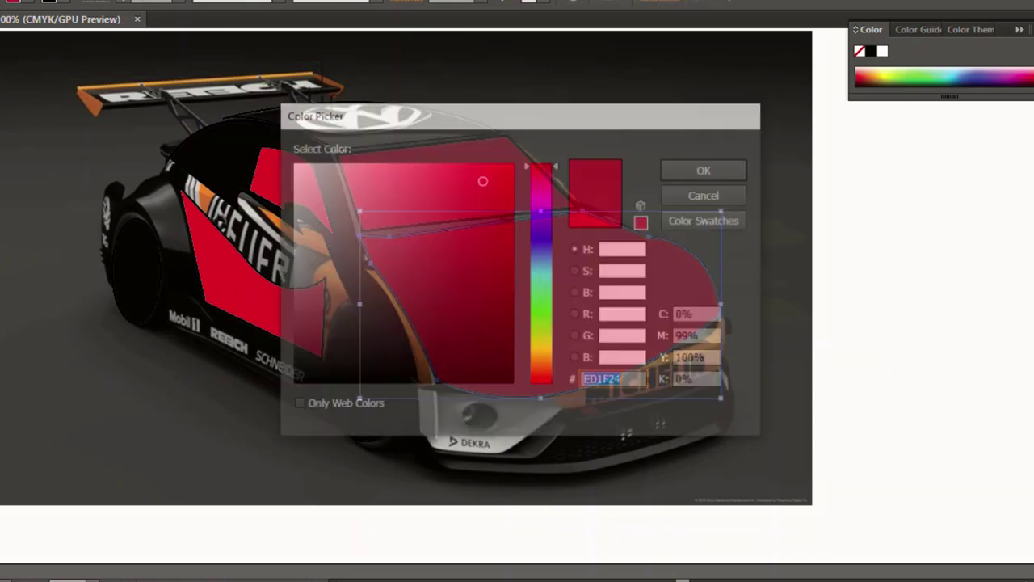
{"action": "left_click_drag", "start_coordinate": [441, 231], "coordinate": [470, 379]}
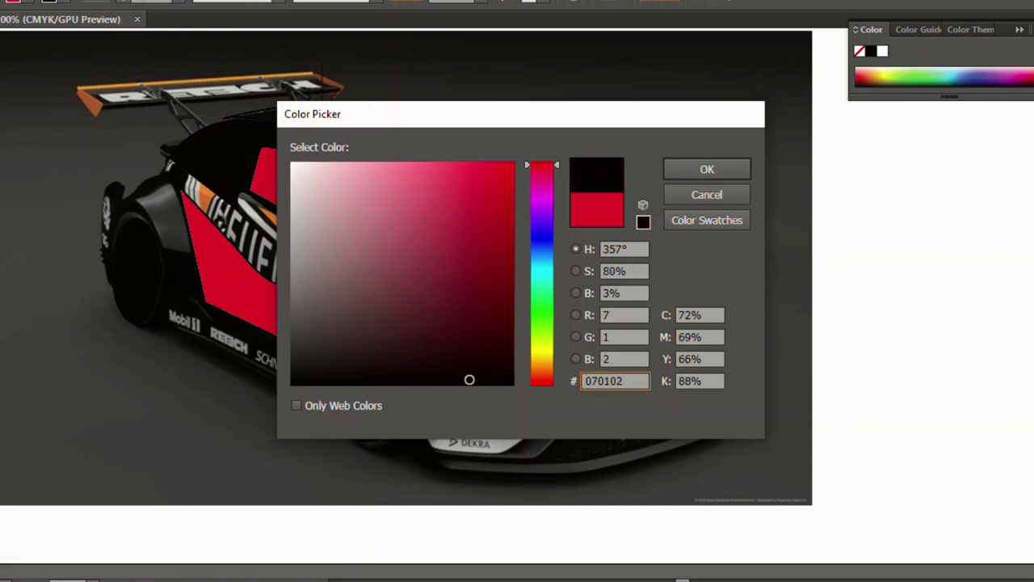
{"action": "left_click", "coordinate": [707, 169]}
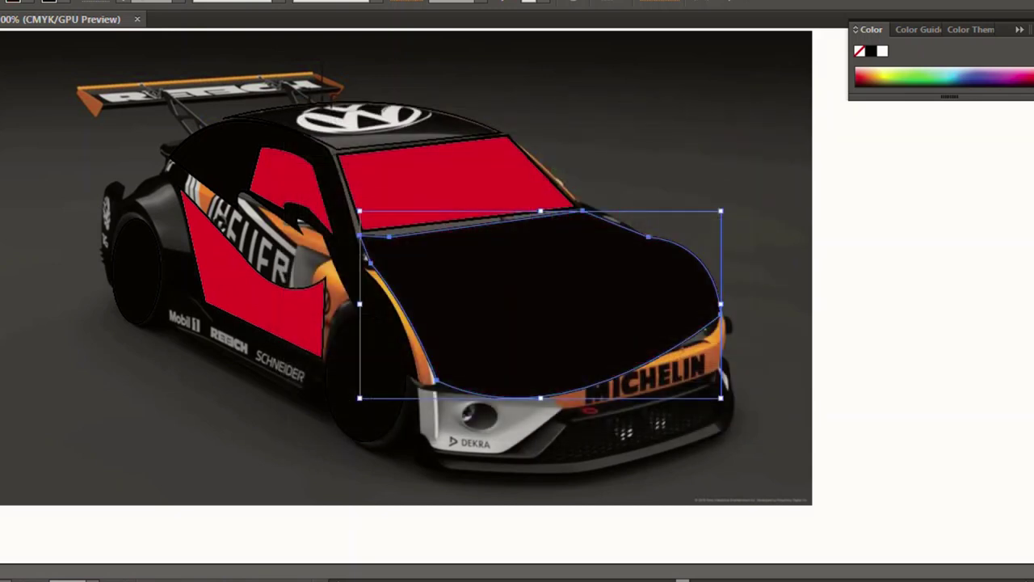
{"action": "key", "text": "ctrl+shift+a"}
Recolour the windshield pure black and bring the roof shape forward over the logo
{"action": "left_click", "coordinate": [457, 181]}
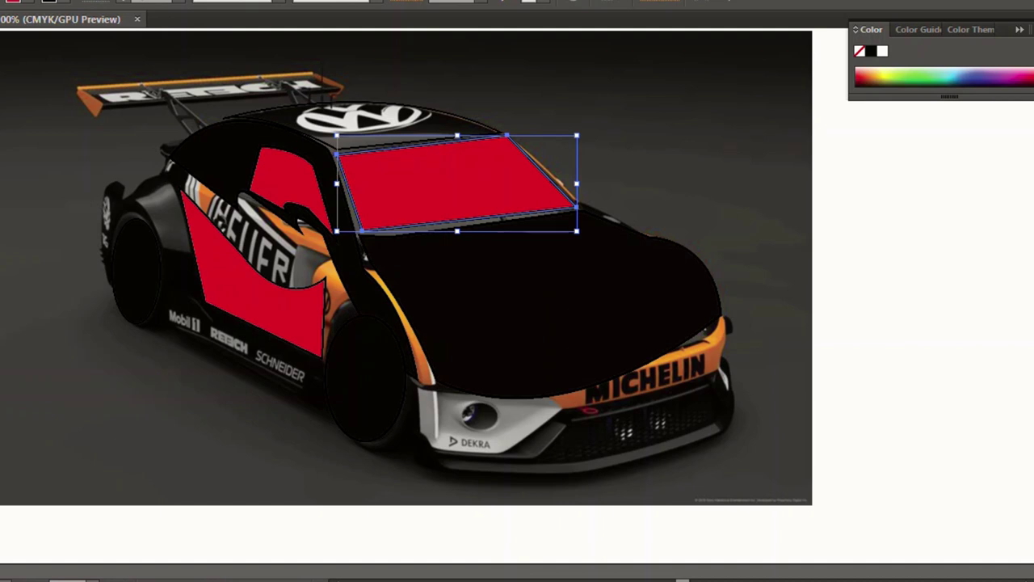
{"action": "left_click_drag", "start_coordinate": [434, 353], "coordinate": [463, 385]}
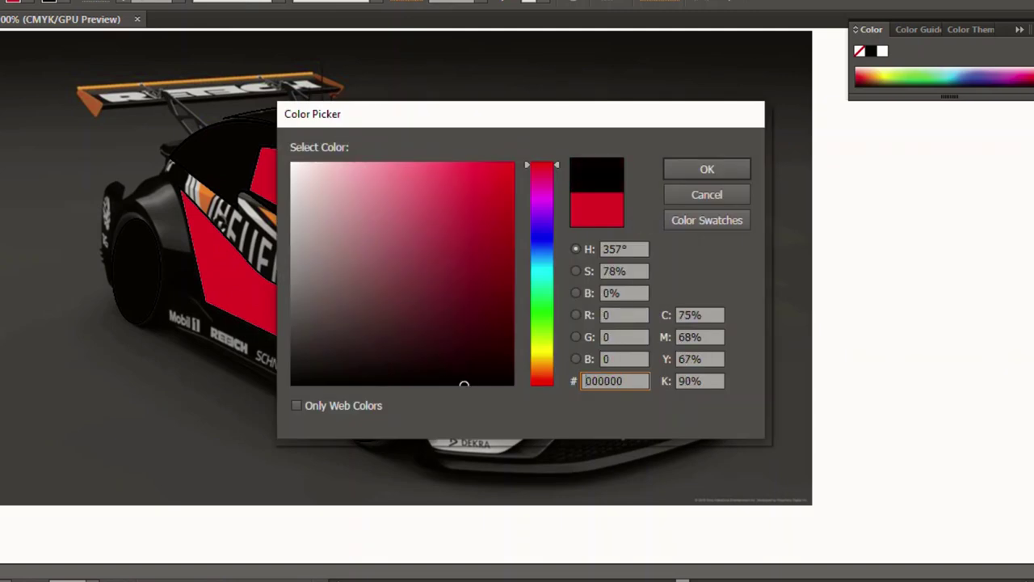
{"action": "left_click", "coordinate": [707, 169]}
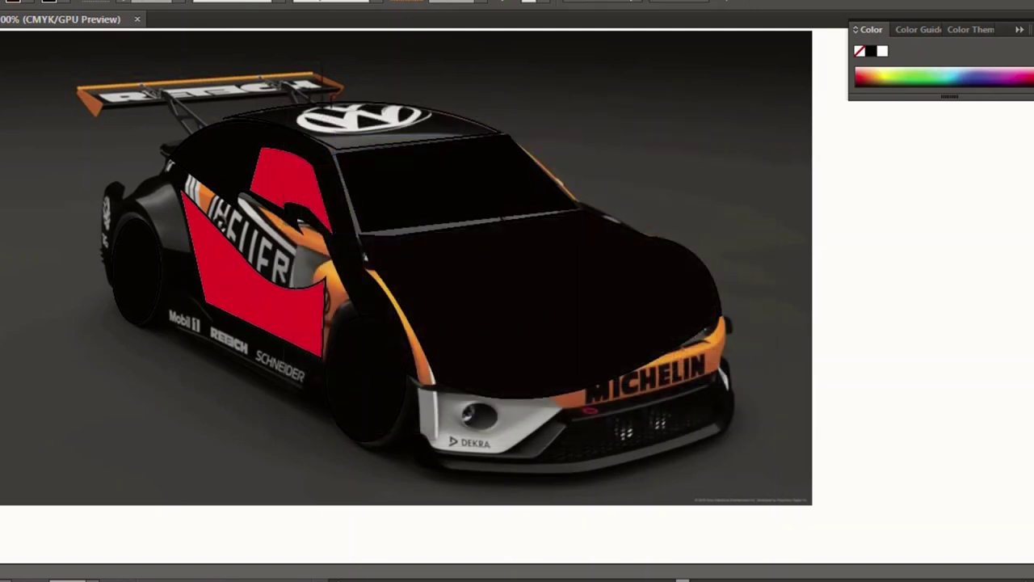
{"action": "left_click", "coordinate": [243, 162]}
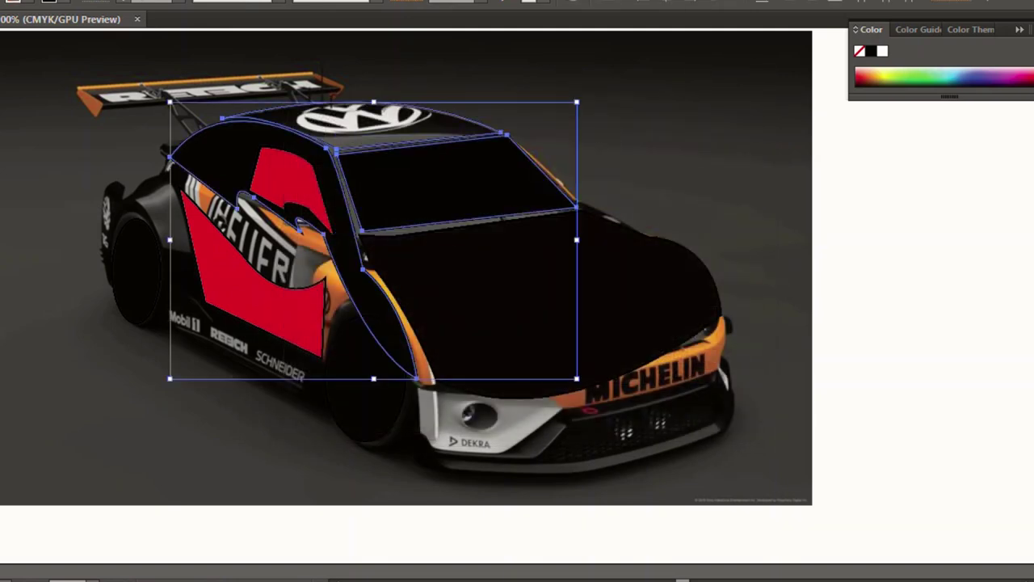
{"action": "key", "text": "ctrl+shift+a"}
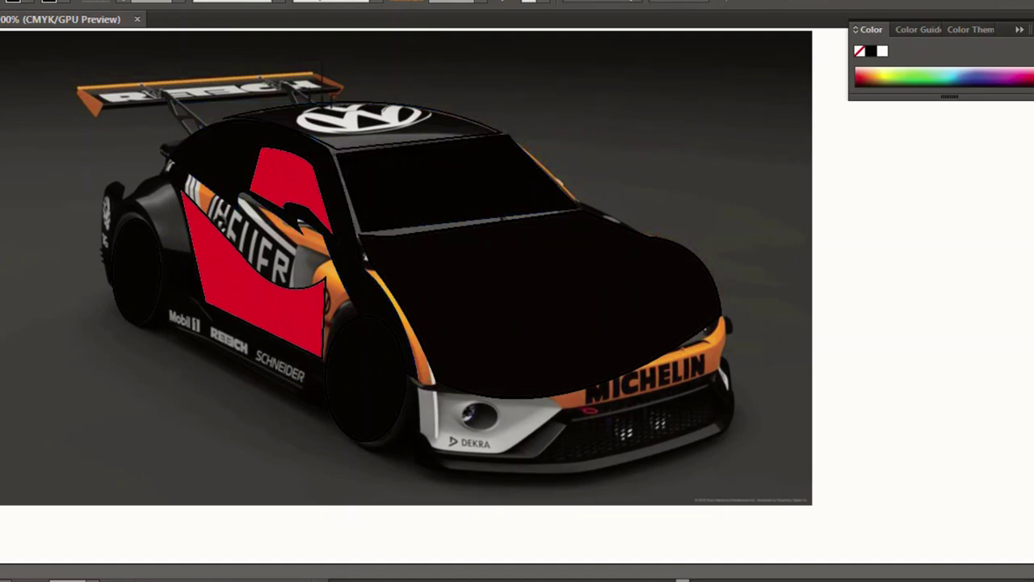
{"action": "left_click", "coordinate": [392, 113]}
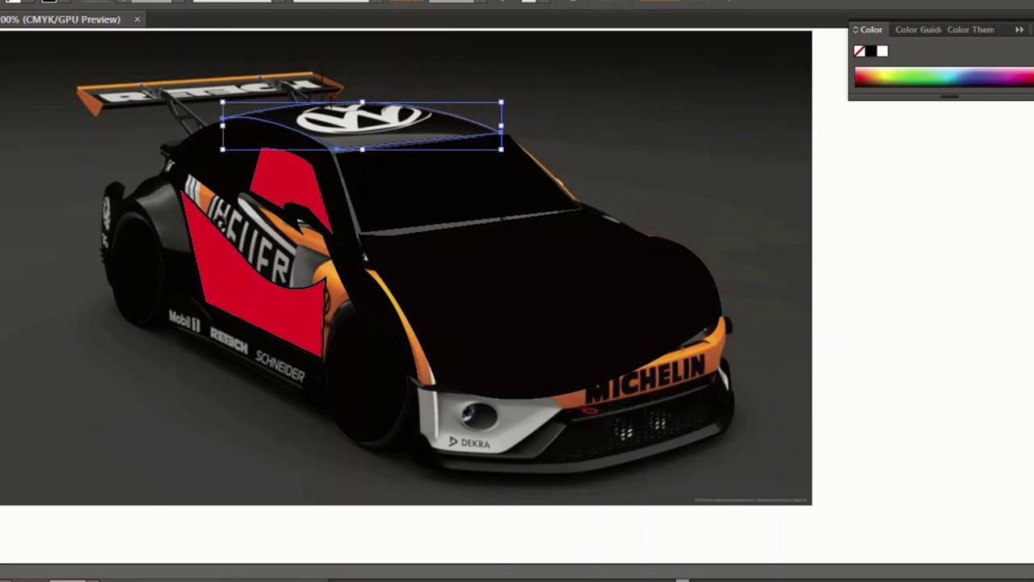
{"action": "key", "text": "ctrl+shift+bracketright"}
{"action": "key", "text": "ctrl+shift+a"}
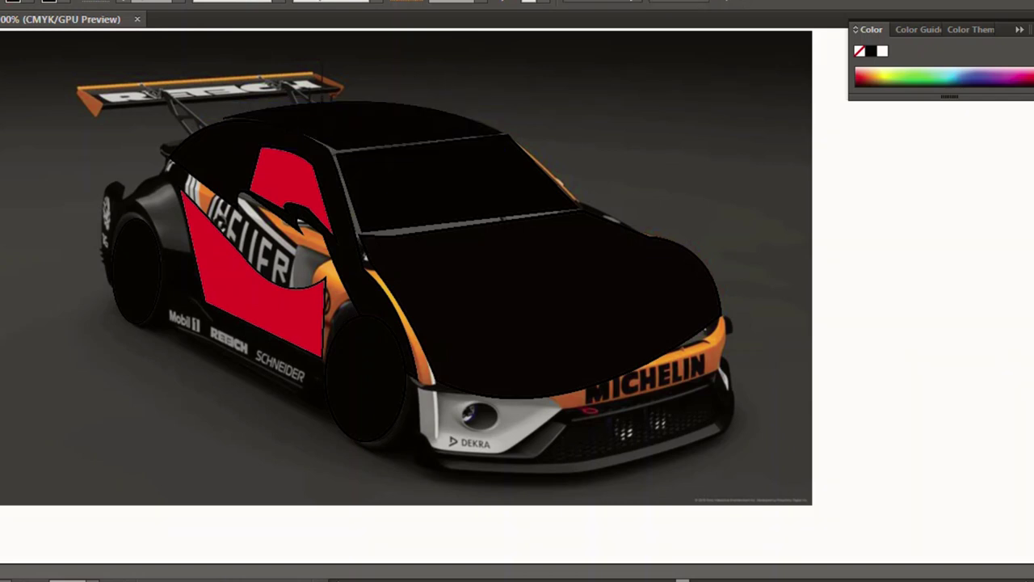
Recolour the red door panel near-black
{"action": "left_click", "coordinate": [266, 315]}
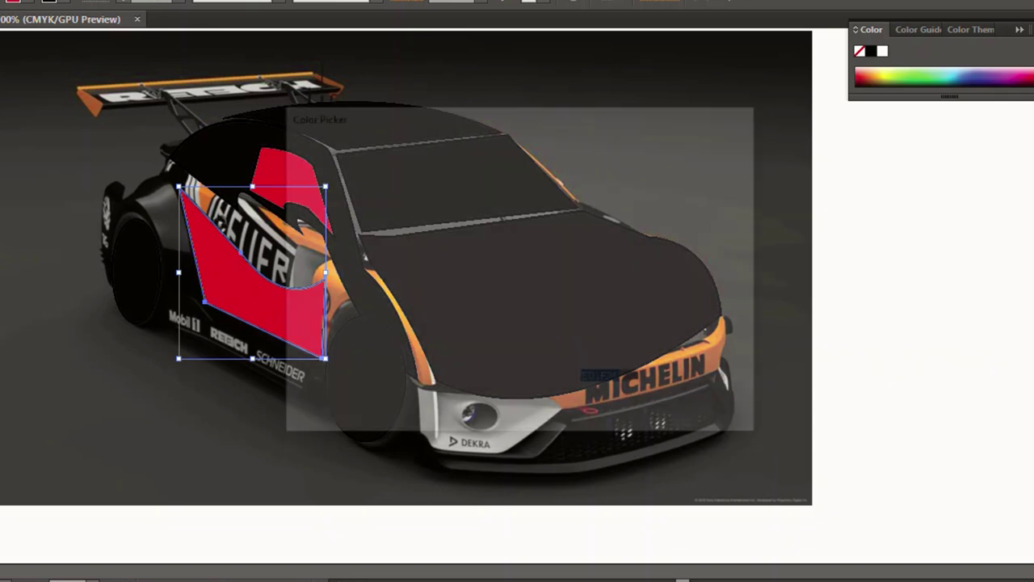
{"action": "left_click_drag", "start_coordinate": [353, 280], "coordinate": [305, 383]}
{"action": "key", "text": "Return"}
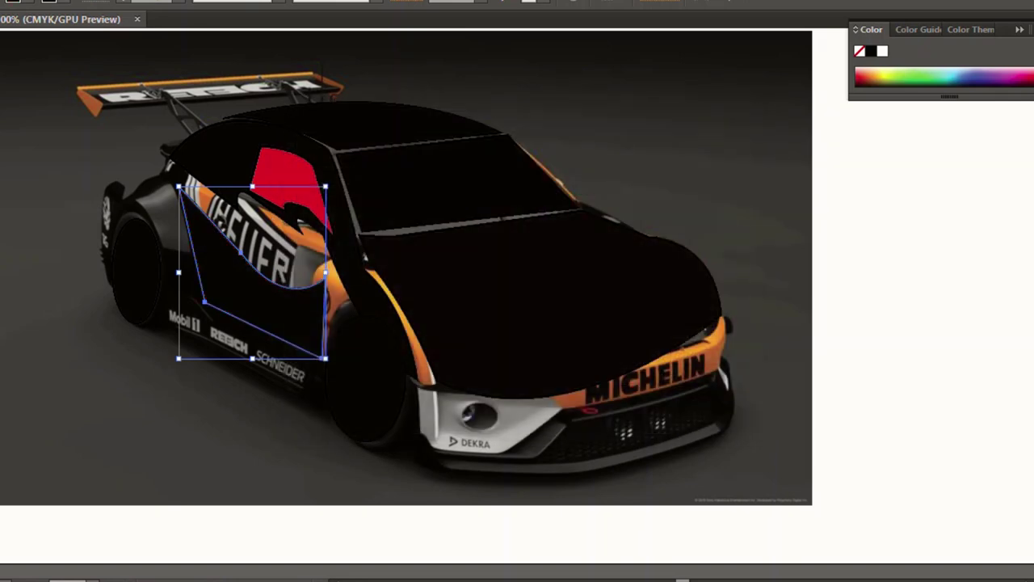
{"action": "key", "text": "ctrl+shift+a"}
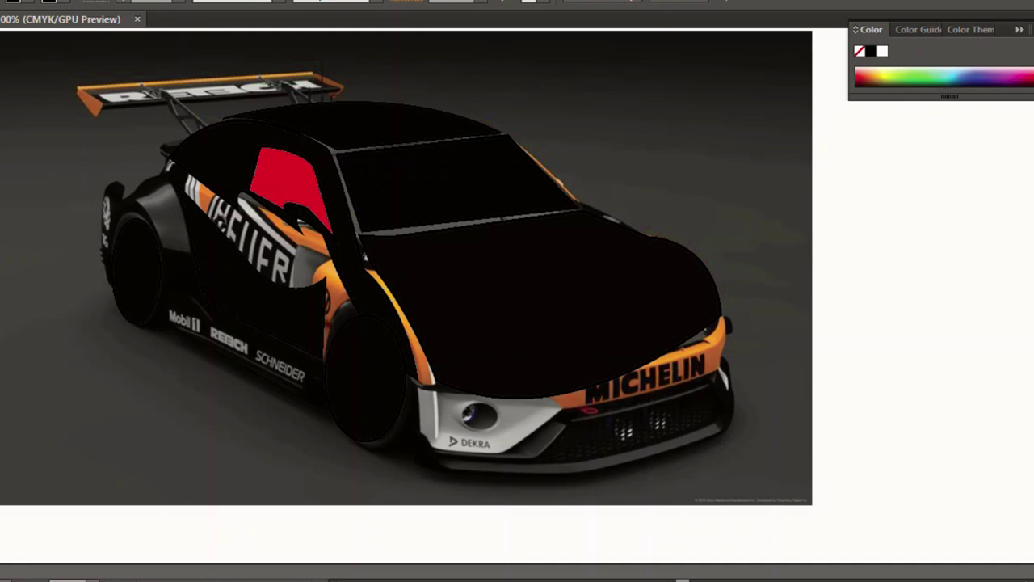
Draw a closed rear quarter-window outline with a curved top edge at the roof's rear
{"action": "left_click", "coordinate": [191, 155]}
{"action": "left_click_drag", "start_coordinate": [252, 146], "coordinate": [293, 159]}
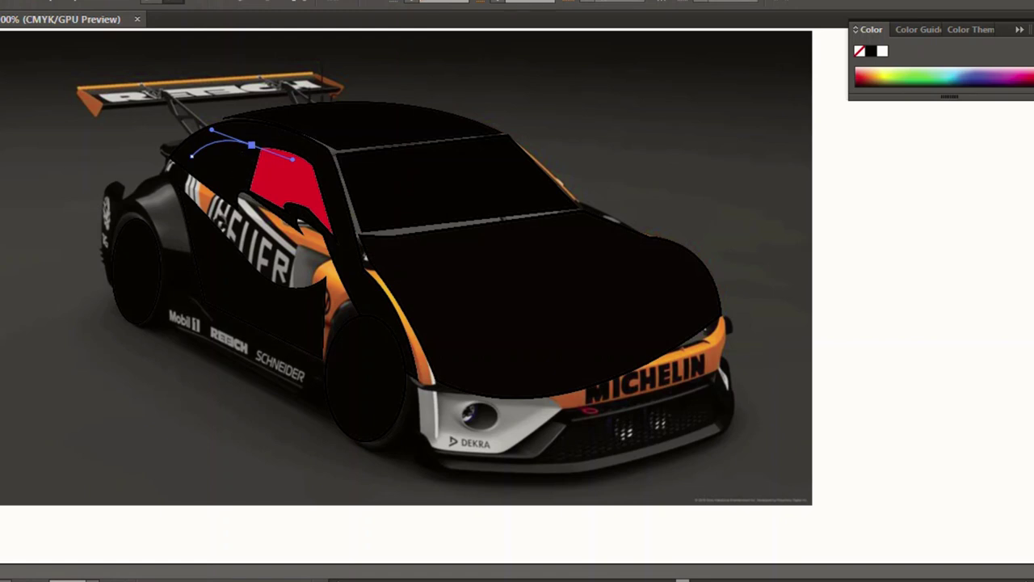
{"action": "left_click", "coordinate": [252, 146]}
{"action": "left_click", "coordinate": [233, 187]}
{"action": "left_click", "coordinate": [191, 155]}
Fill the new window with red FC0619 and deselect it
{"action": "type", "text": "FC0619"}
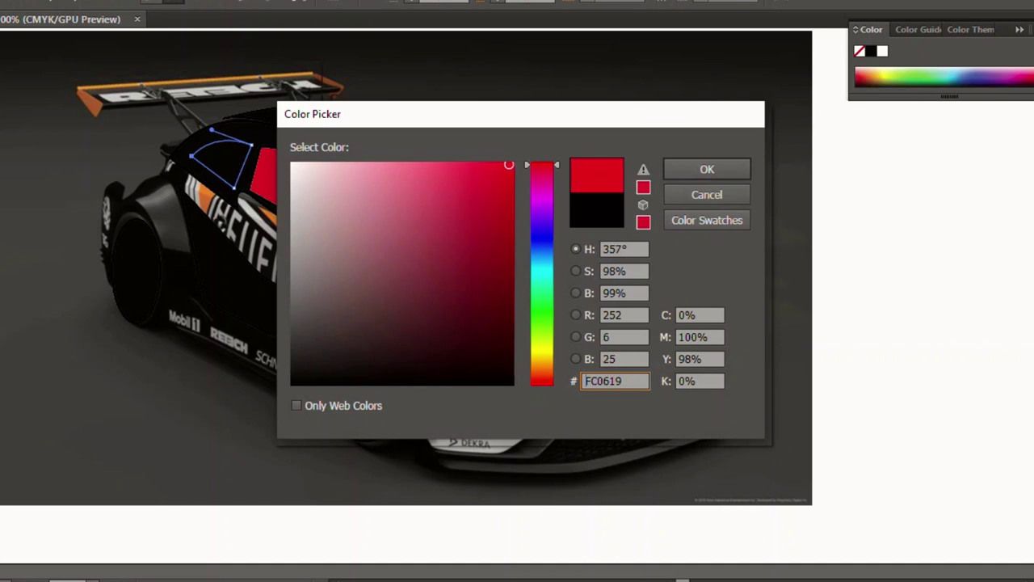
{"action": "left_click", "coordinate": [707, 169]}
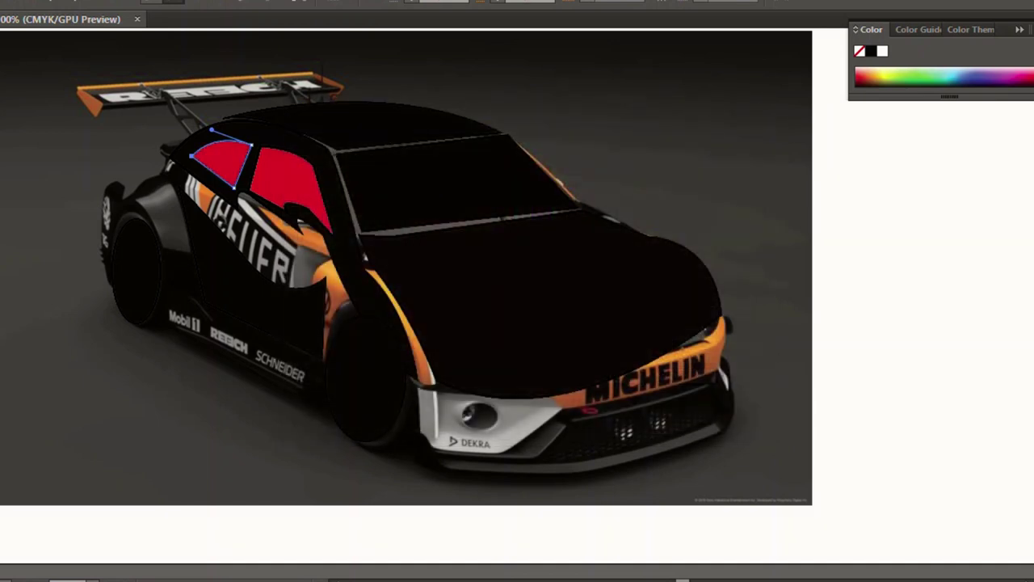
{"action": "key", "text": "v"}
{"action": "key", "text": "ctrl+shift+a"}
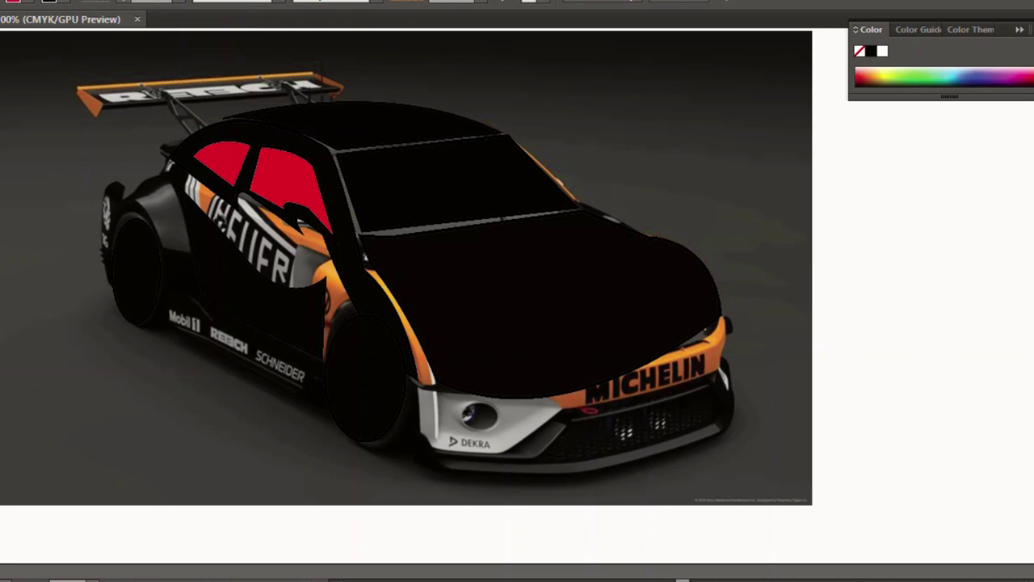
{"action": "left_click", "coordinate": [242, 307]}
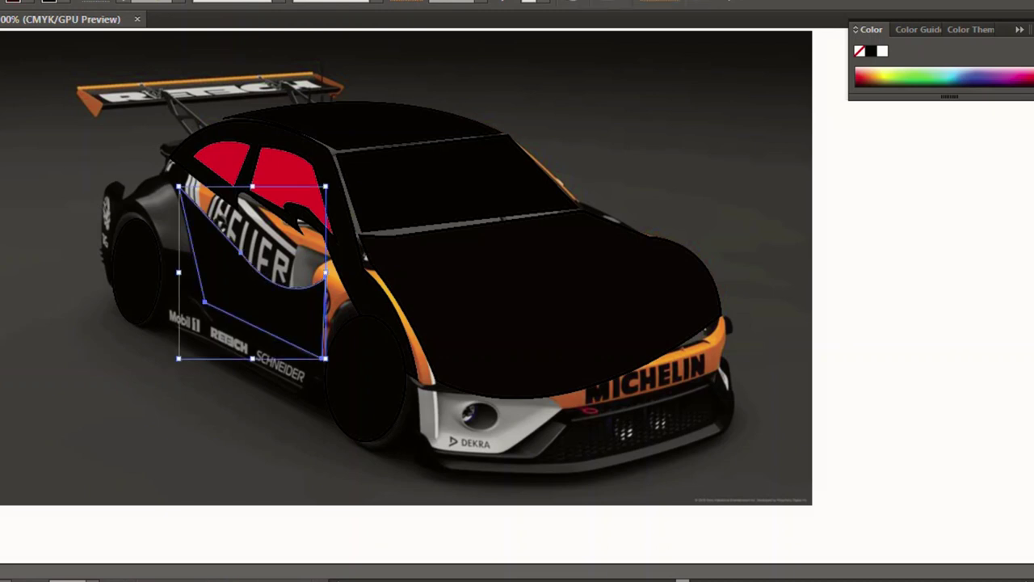